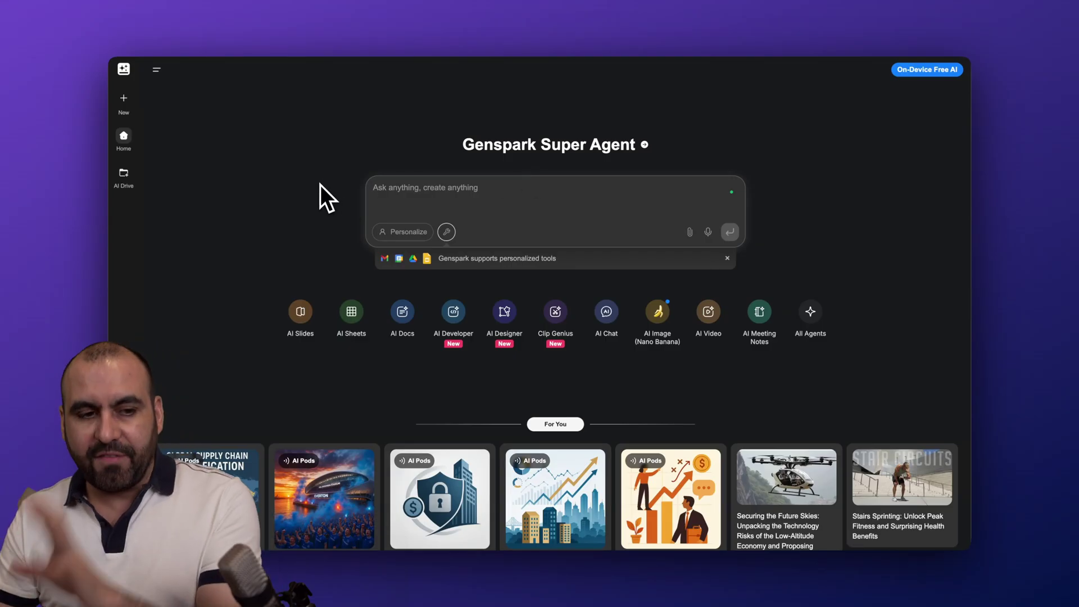
# Step: Open Genspark's New creation-tools list, then dismiss it by clicking the empty page
pyautogui.click(124, 100)
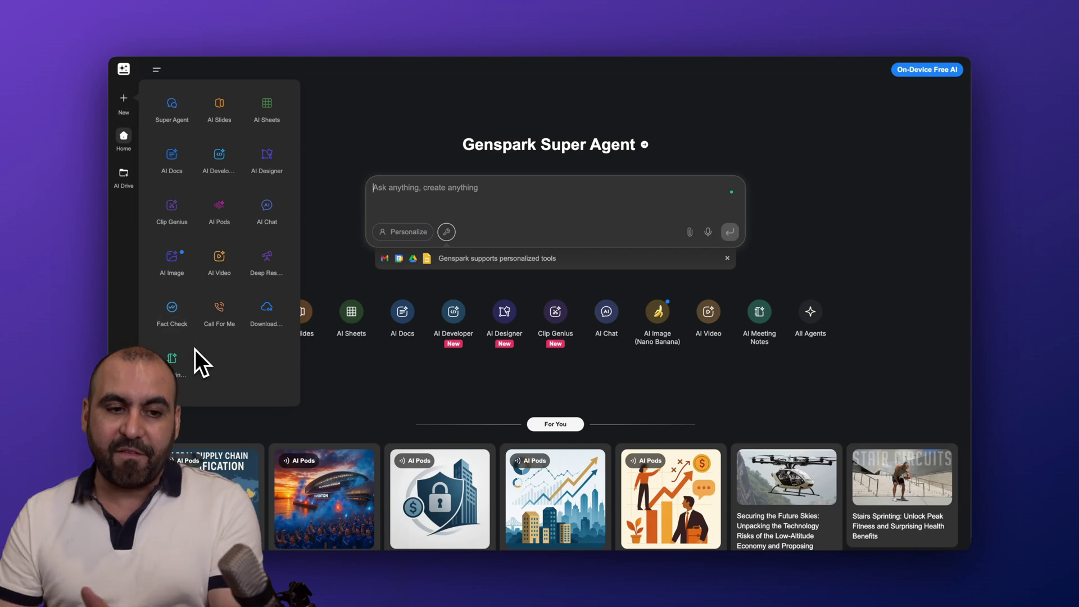
pyautogui.click(474, 392)
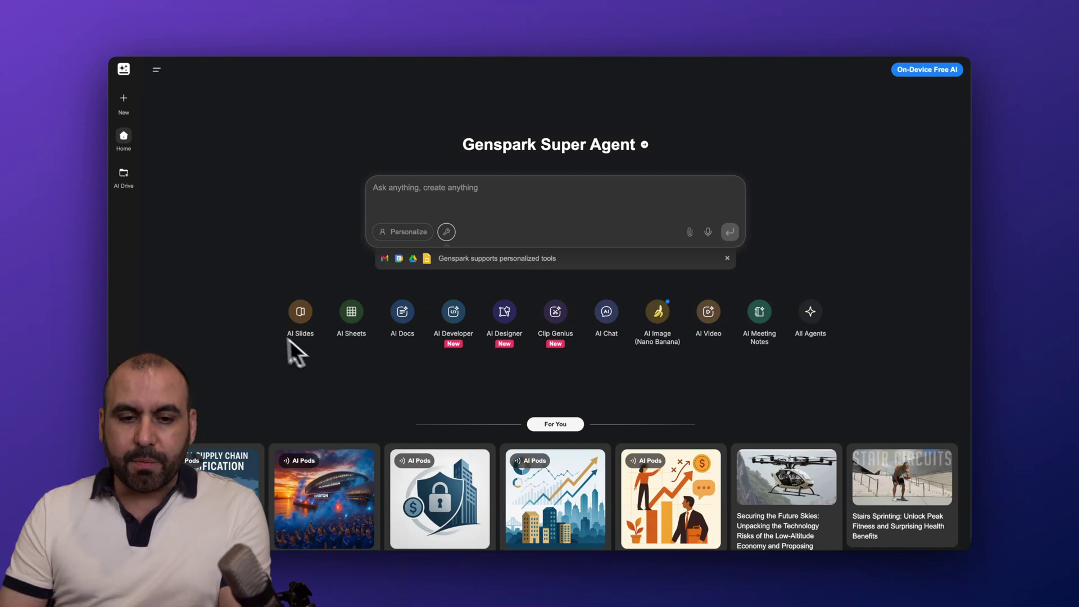
pyautogui.click(413, 245)
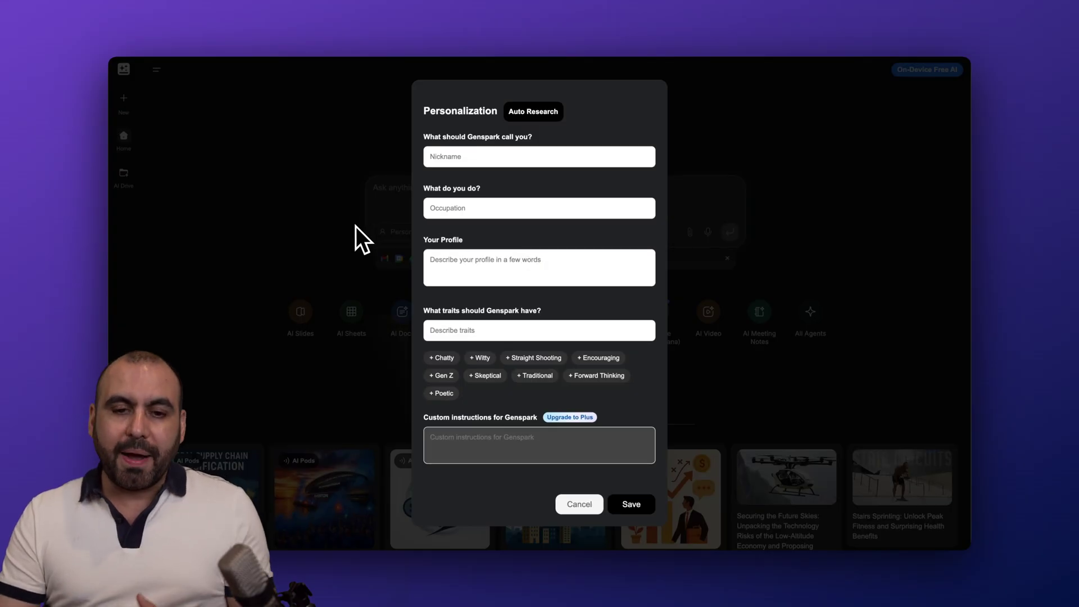
pyautogui.click(579, 503)
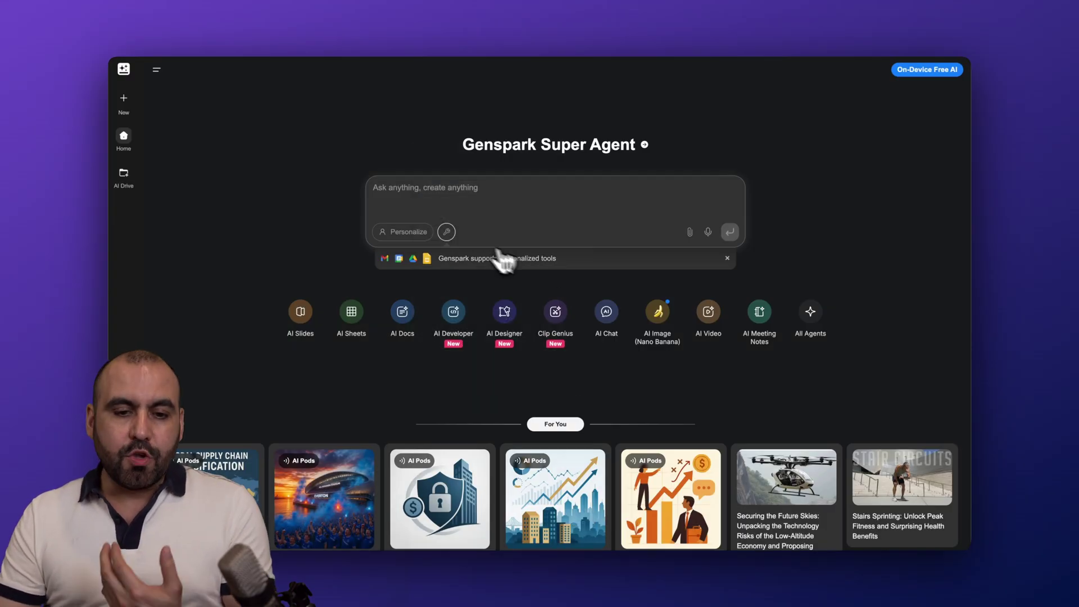
pyautogui.click(447, 232)
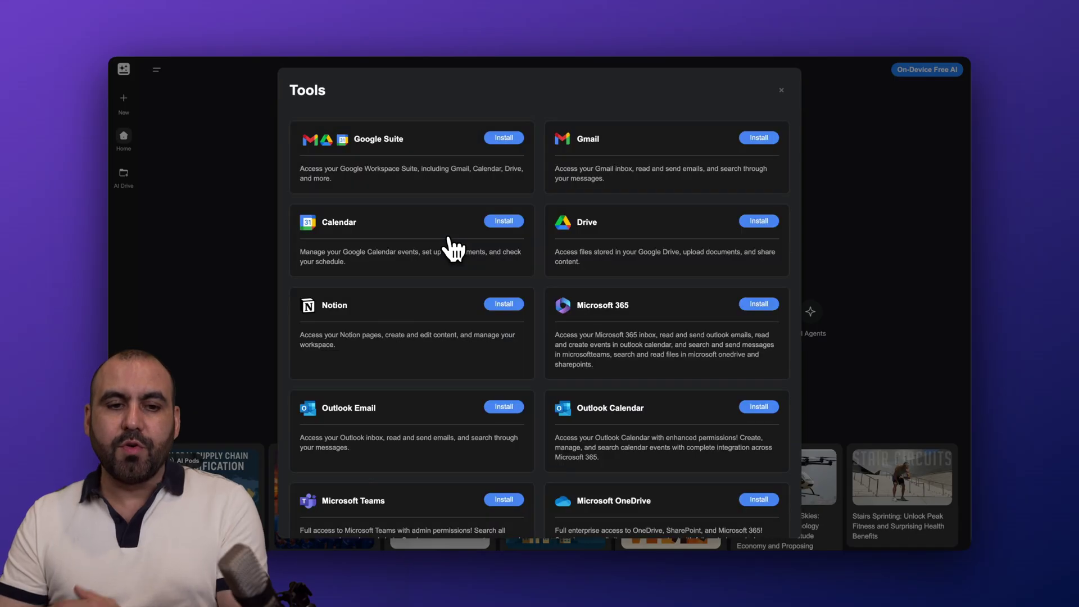
pyautogui.scroll(-5, 544, 372)
pyautogui.scroll(-3, 544, 371)
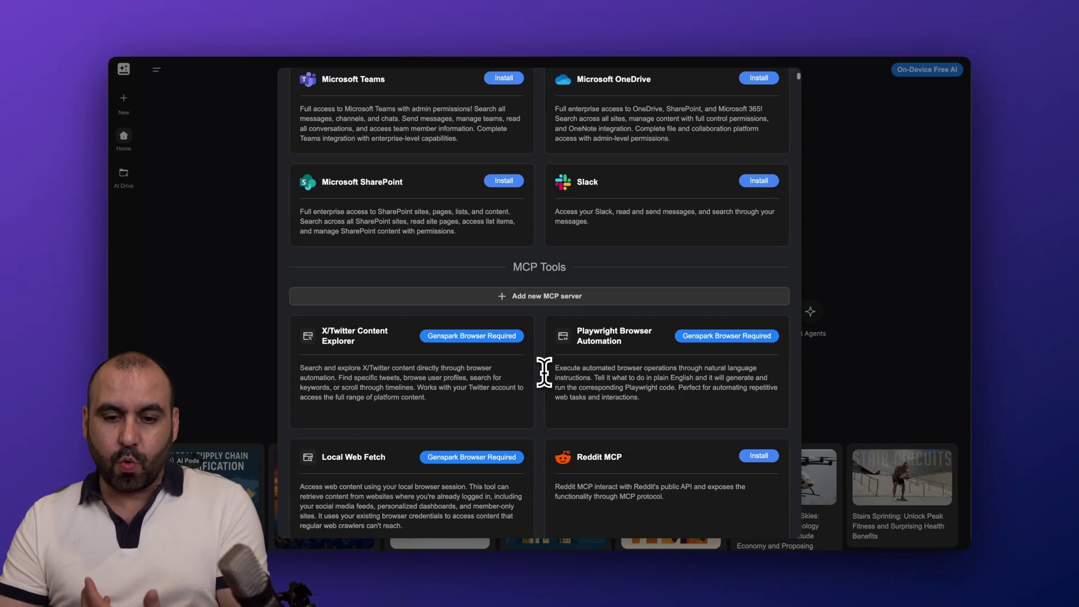
pyautogui.scroll(8, 544, 372)
pyautogui.click(837, 263)
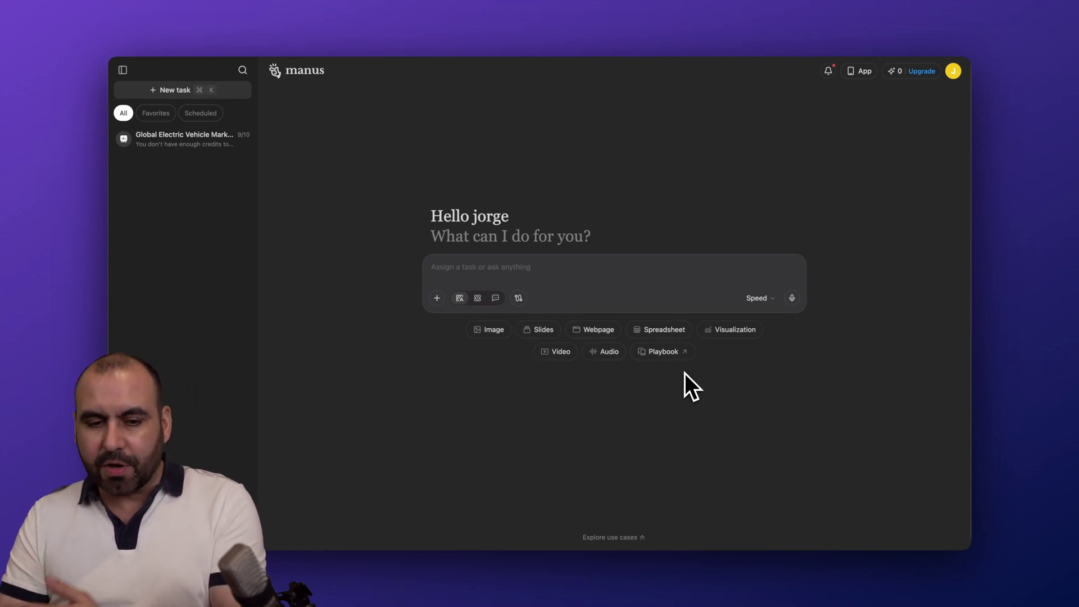
# Step: Check Manus's attach, Connect apps and Speed/Quality menus, keeping Speed mode
pyautogui.click(436, 297)
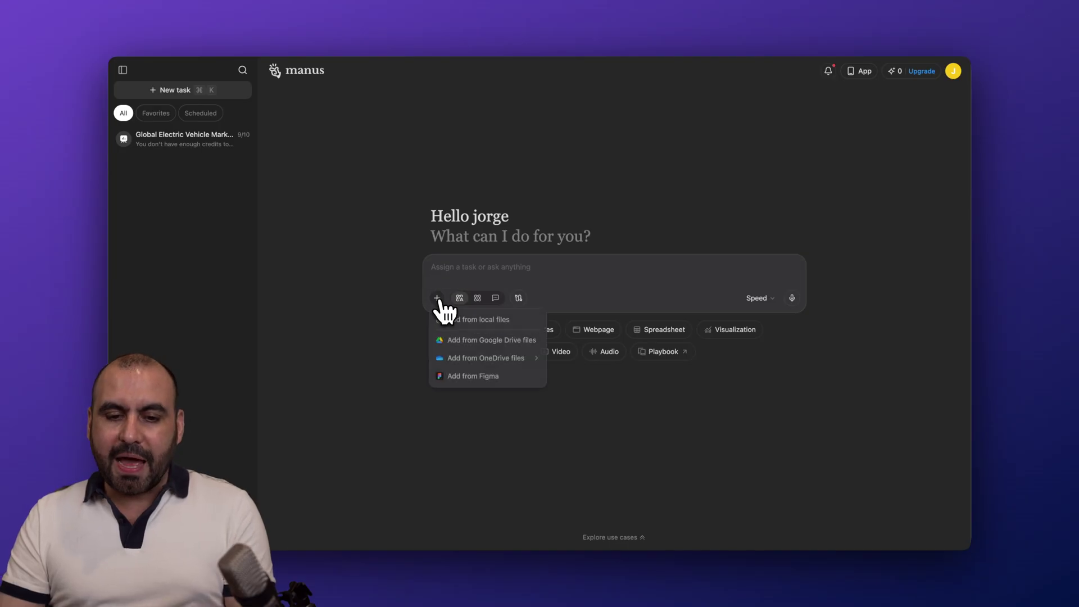
pyautogui.click(389, 343)
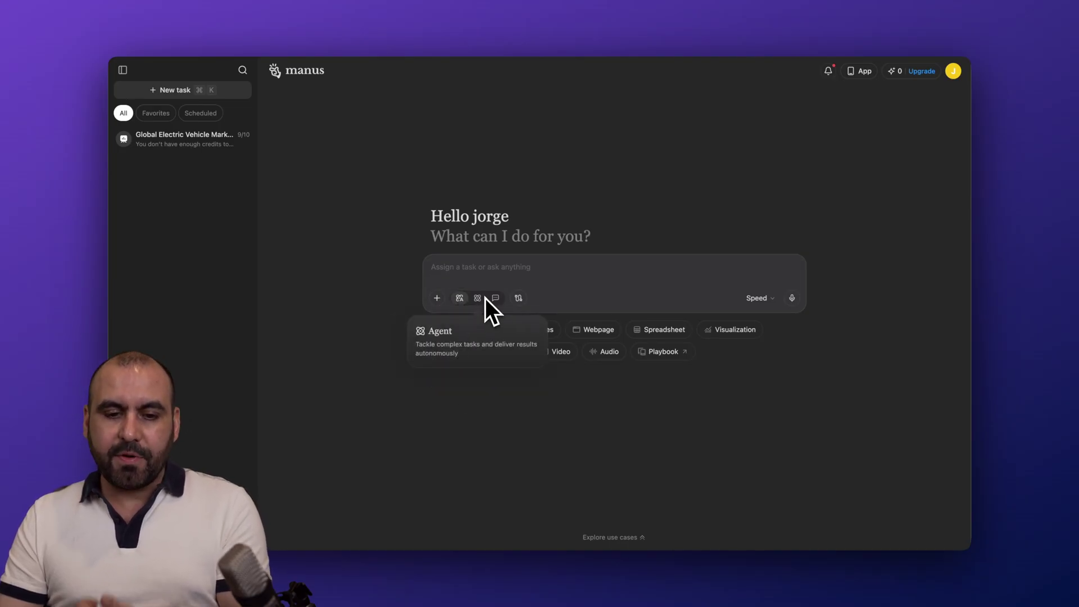
pyautogui.click(520, 298)
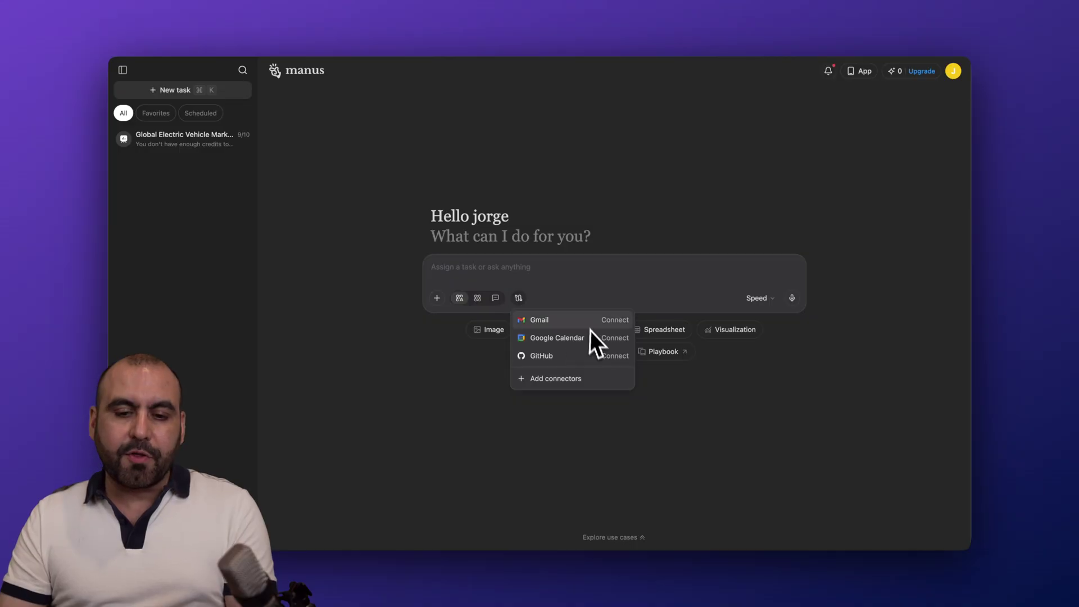
pyautogui.click(709, 274)
pyautogui.click(759, 298)
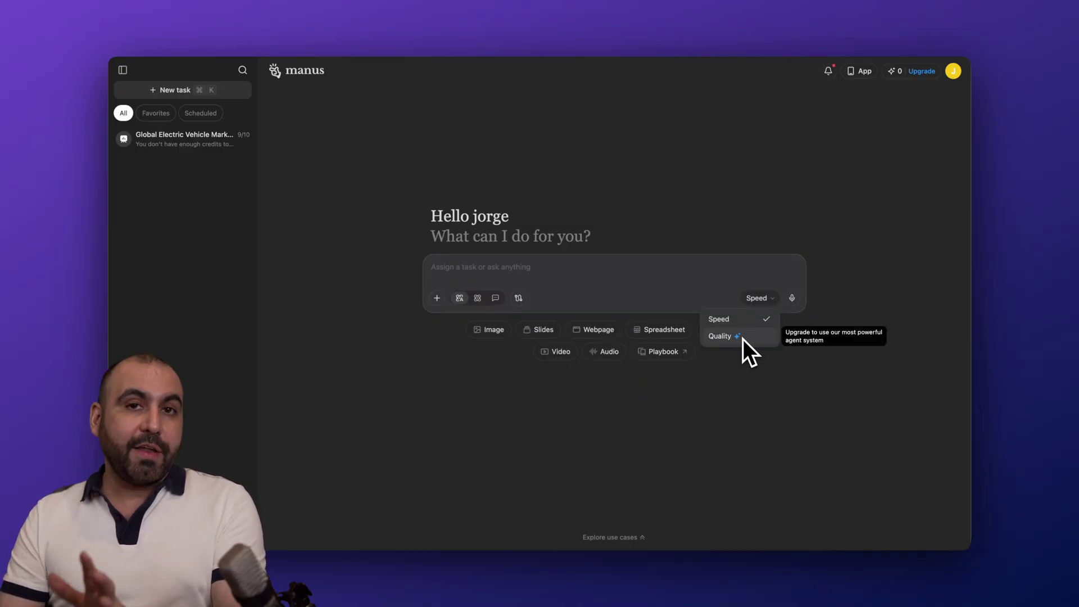
pyautogui.click(737, 393)
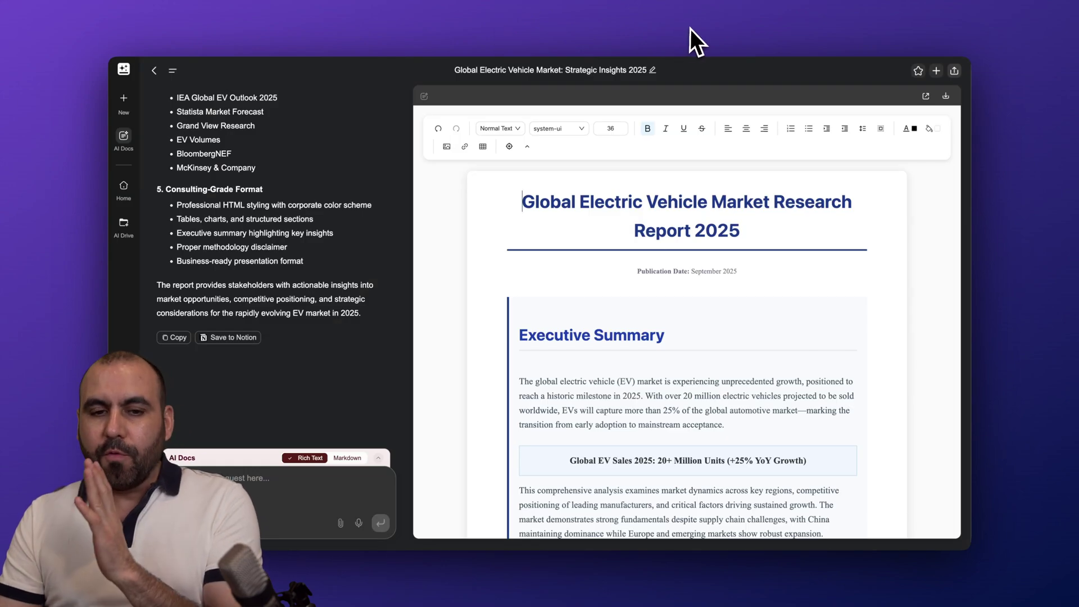
pyautogui.scroll(10, 343, 130)
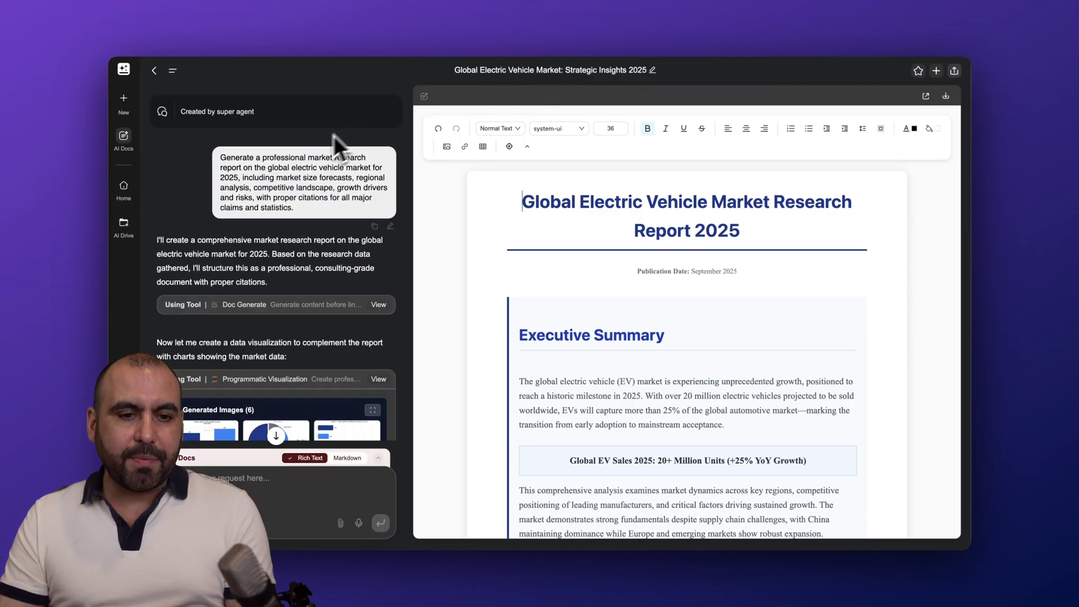
# Step: Select and then deselect the original EV report prompt in the chat
pyautogui.moveTo(219, 157); pyautogui.dragTo(350, 212)
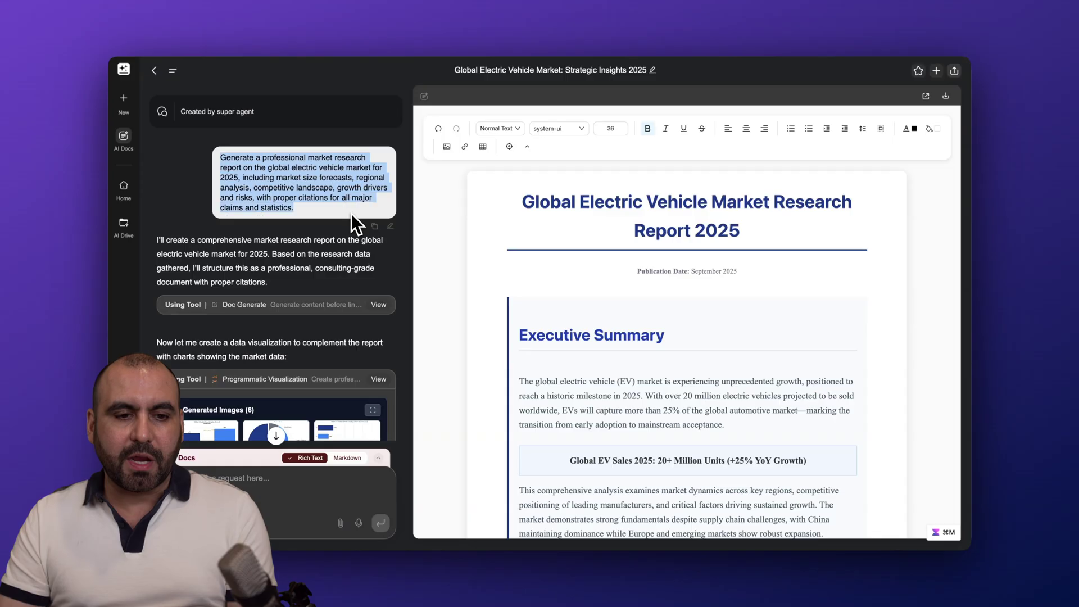
pyautogui.click(352, 211)
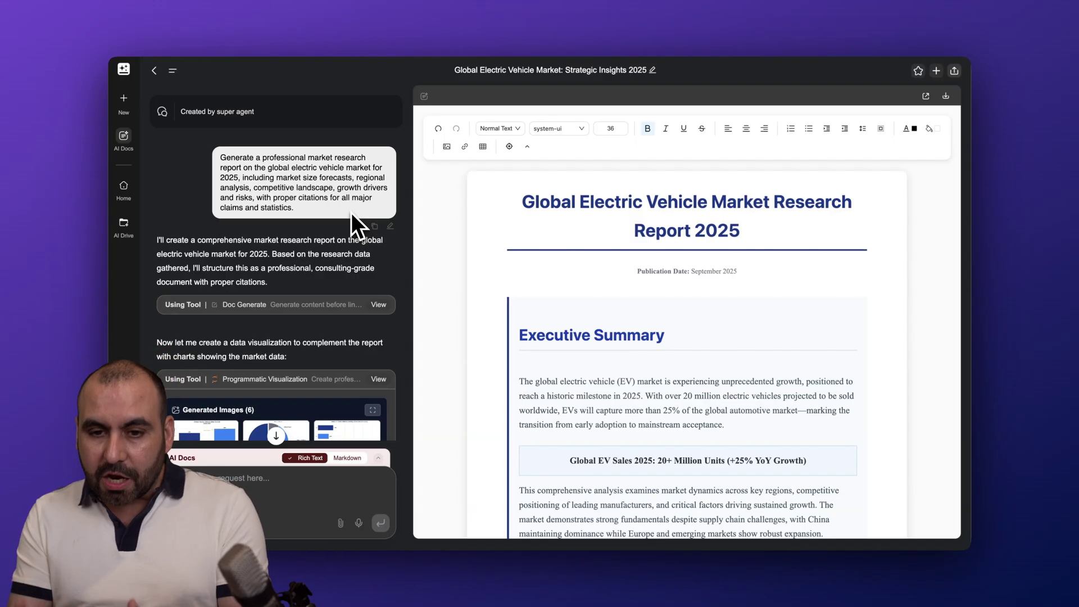
pyautogui.scroll(-2, 352, 212)
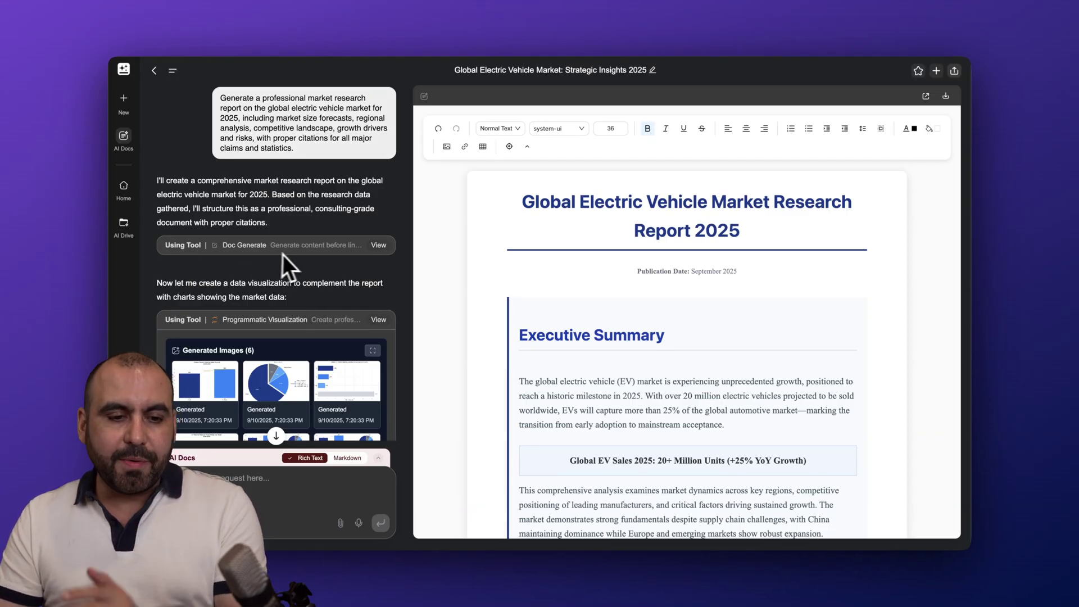
pyautogui.scroll(-4, 300, 276)
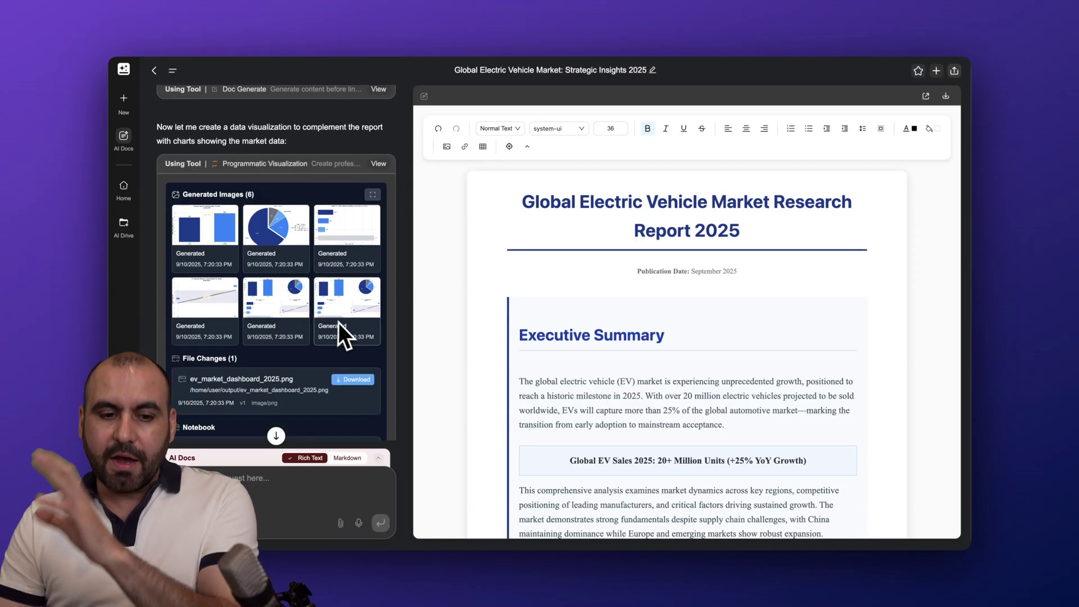
pyautogui.scroll(-1, 342, 345)
pyautogui.scroll(-1, 343, 344)
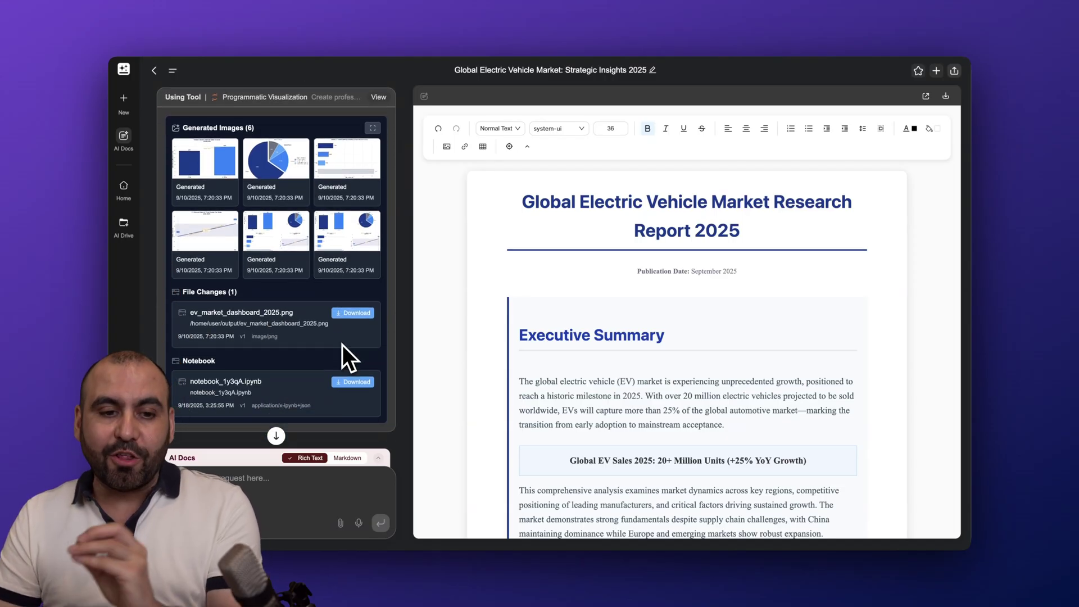
pyautogui.scroll(-1, 343, 344)
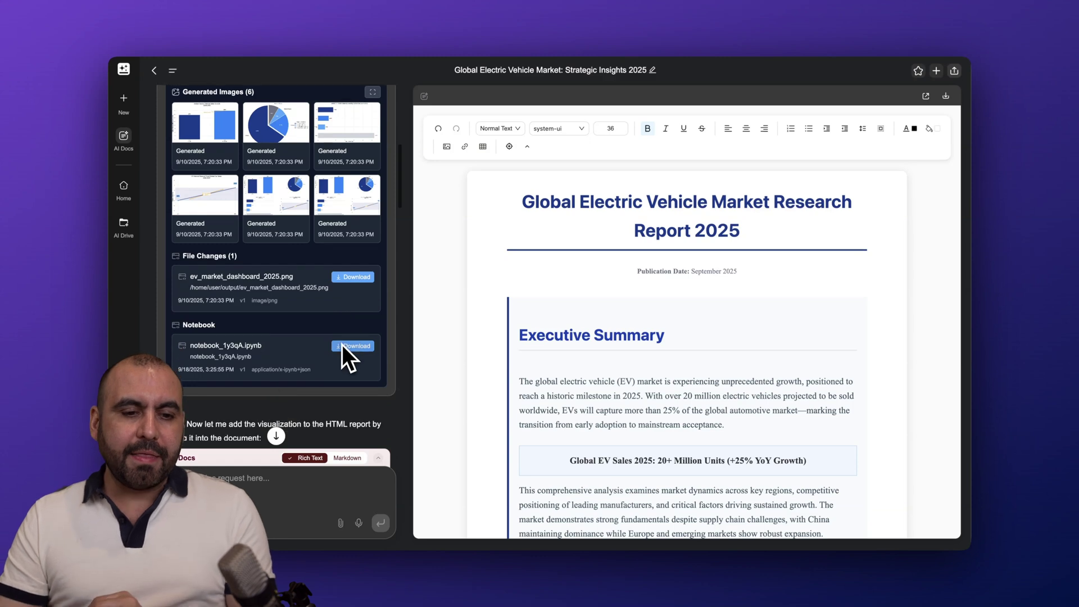
pyautogui.scroll(-5, 251, 355)
pyautogui.scroll(-3, 250, 354)
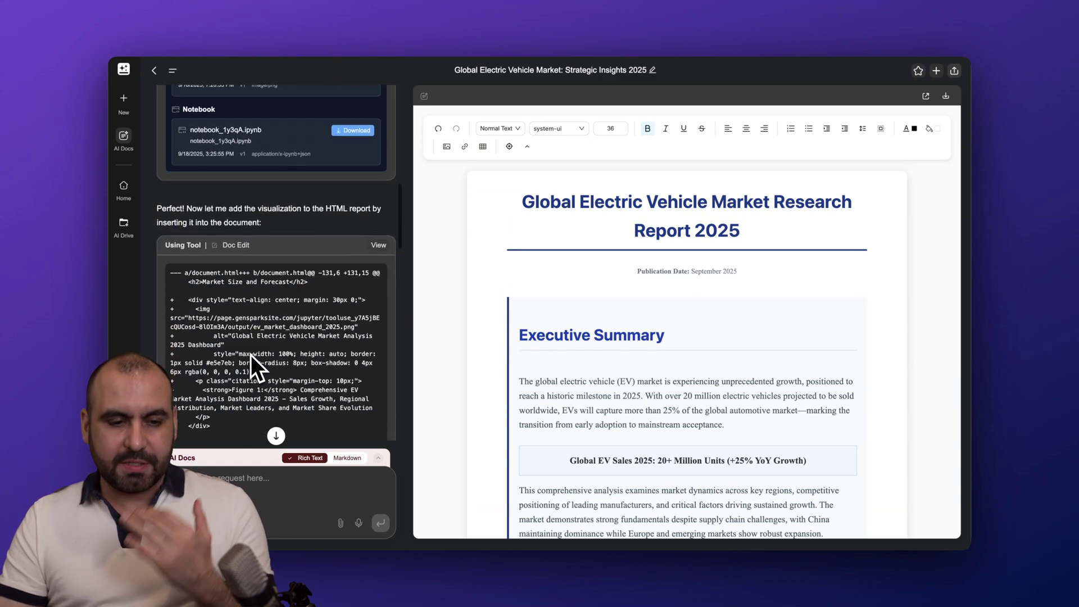
pyautogui.scroll(-2, 250, 354)
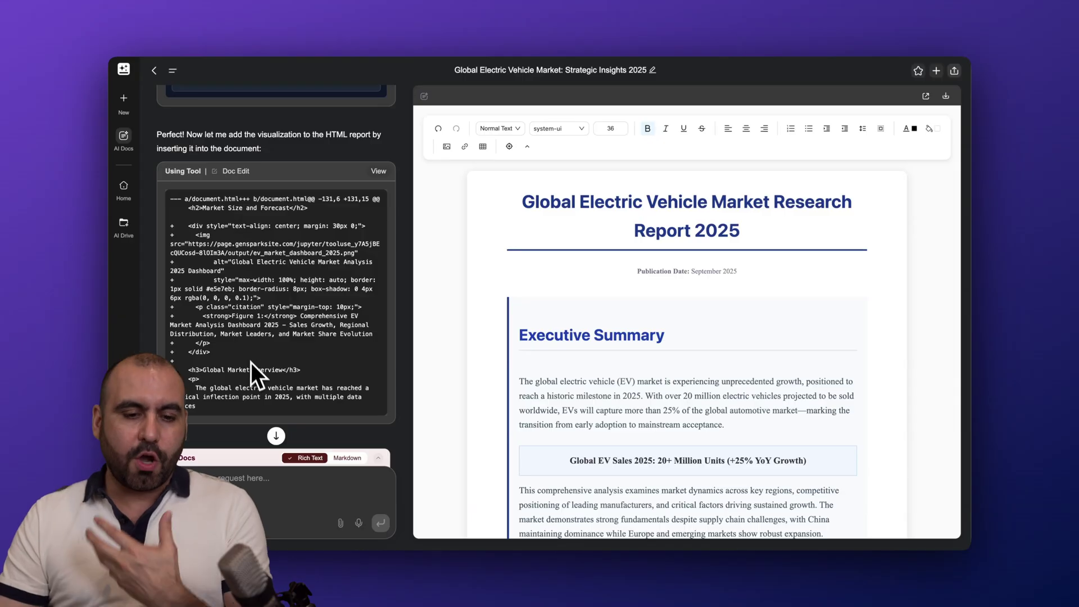
pyautogui.scroll(-4, 252, 367)
pyautogui.scroll(-3, 252, 368)
pyautogui.scroll(-3, 251, 367)
pyautogui.scroll(-1, 252, 368)
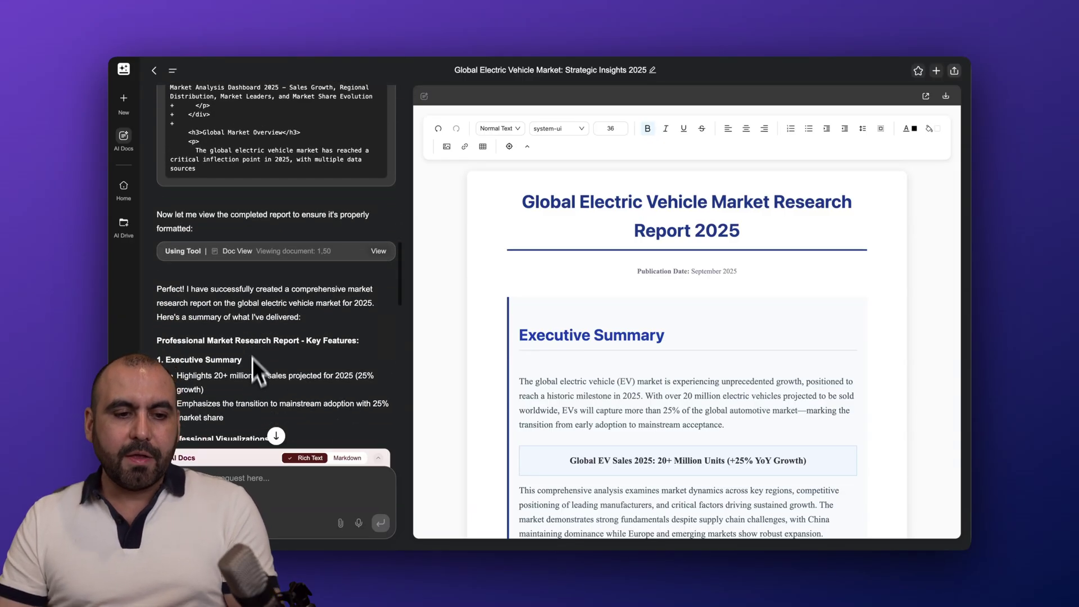
pyautogui.scroll(-3, 316, 264)
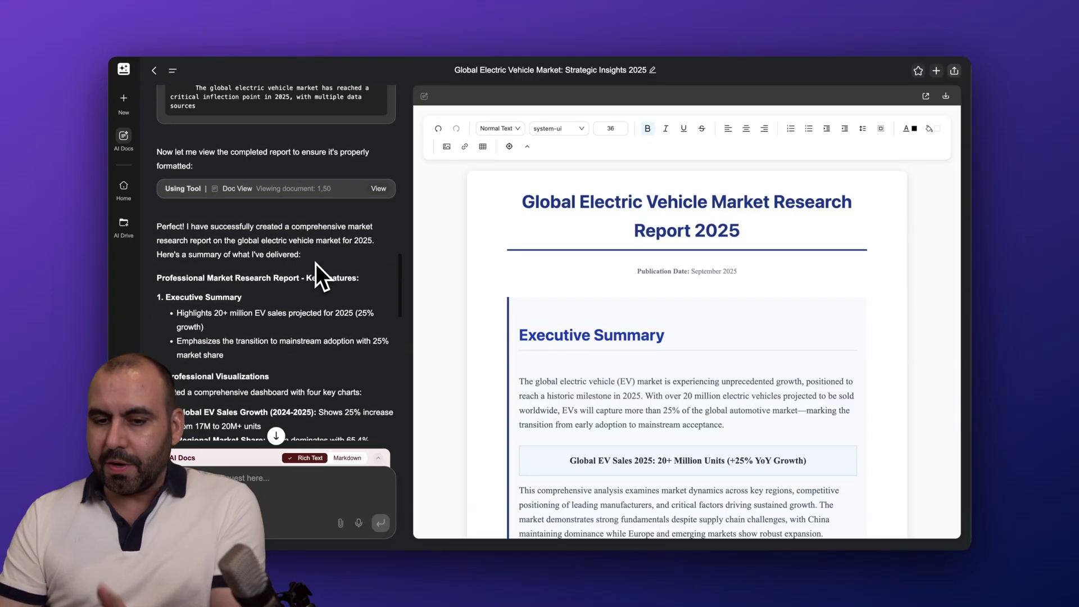
pyautogui.scroll(-1, 317, 264)
pyautogui.scroll(-4, 316, 264)
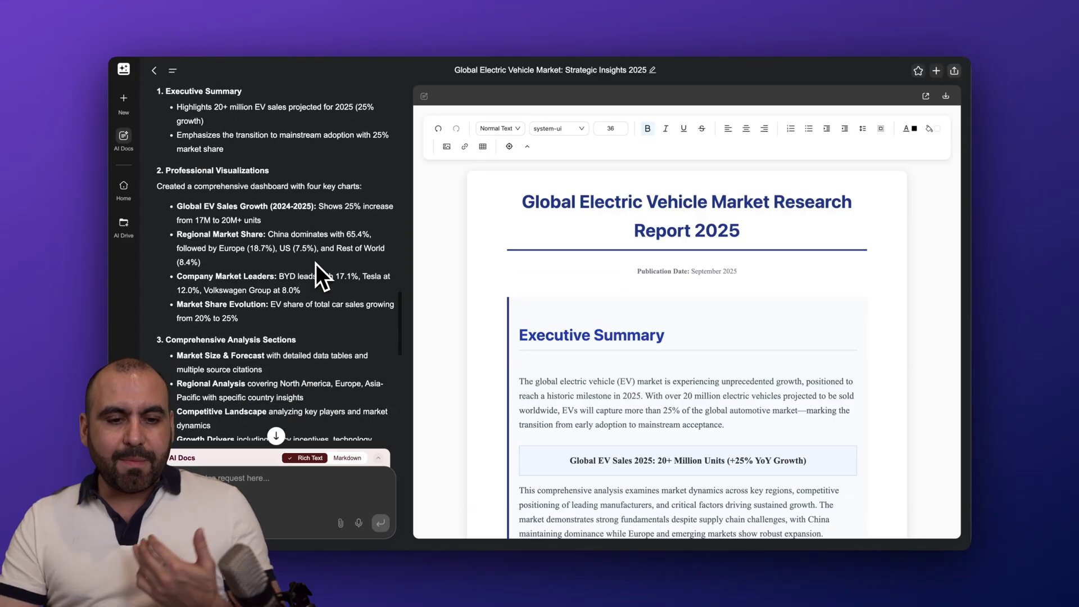
pyautogui.scroll(-3, 316, 264)
pyautogui.scroll(-1, 316, 264)
pyautogui.scroll(-1, 316, 264)
pyautogui.scroll(-3, 316, 264)
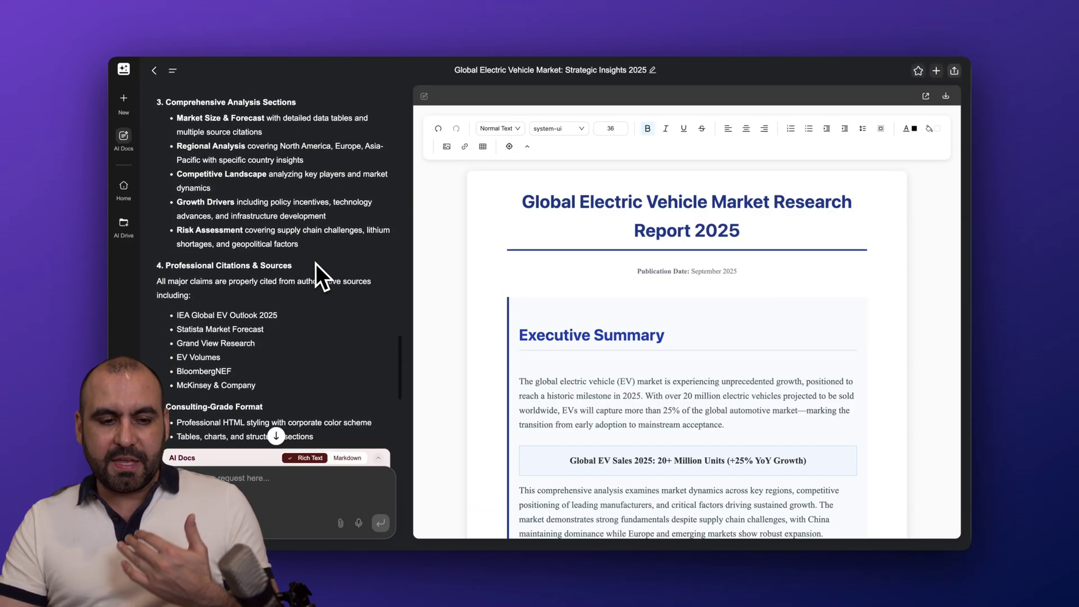
pyautogui.scroll(-2, 316, 264)
pyautogui.scroll(-2, 316, 264)
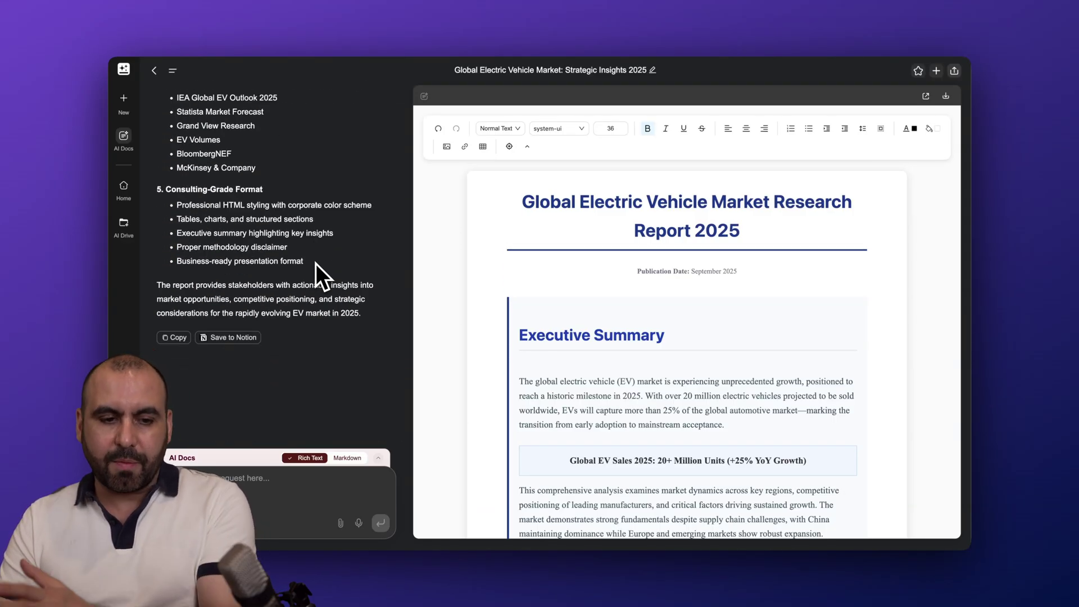
pyautogui.click(244, 477)
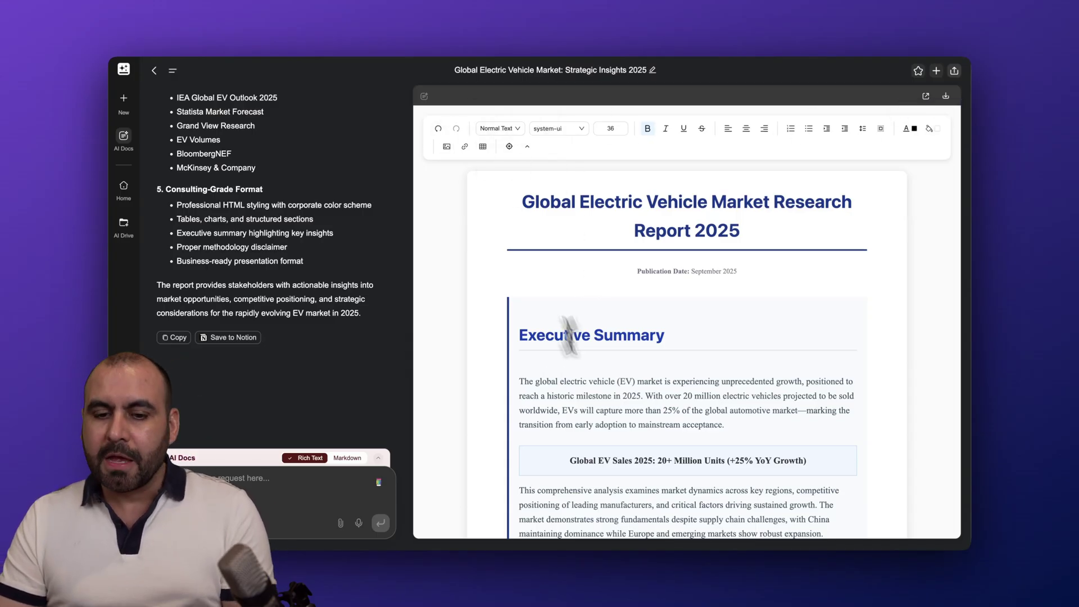
pyautogui.scroll(-1, 570, 362)
pyautogui.scroll(1, 556, 396)
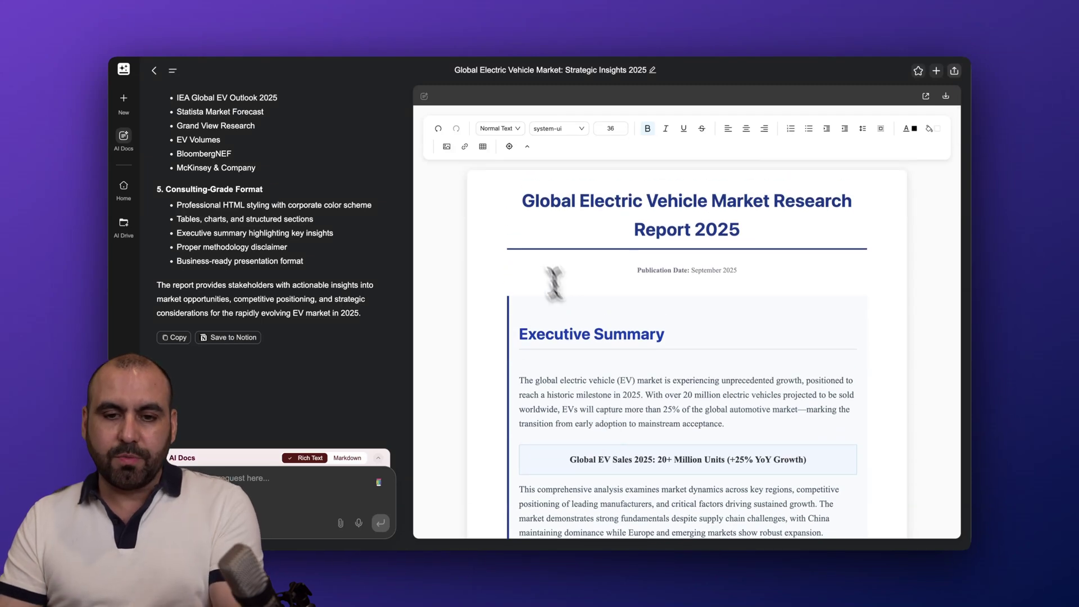
pyautogui.moveTo(518, 204); pyautogui.dragTo(833, 233)
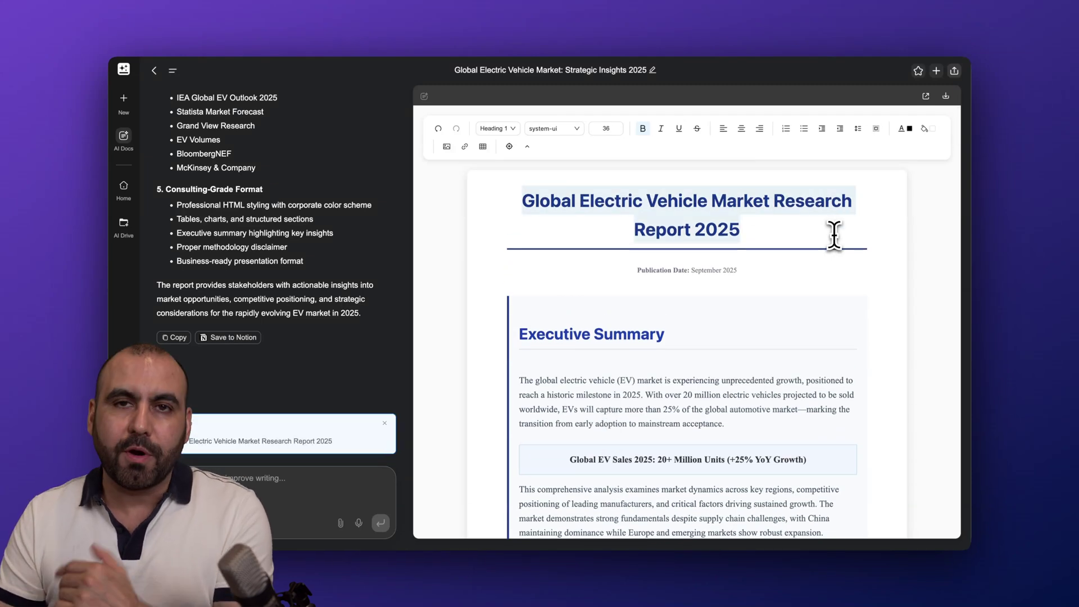
pyautogui.scroll(-3, 834, 253)
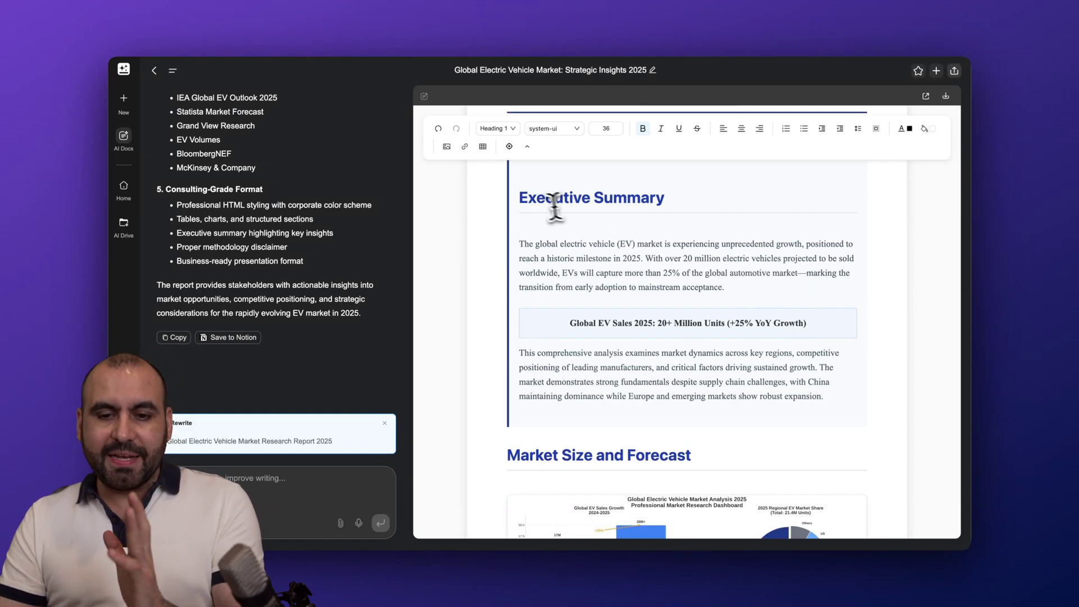
pyautogui.scroll(-3, 666, 307)
pyautogui.scroll(-3, 672, 326)
pyautogui.scroll(-1, 672, 326)
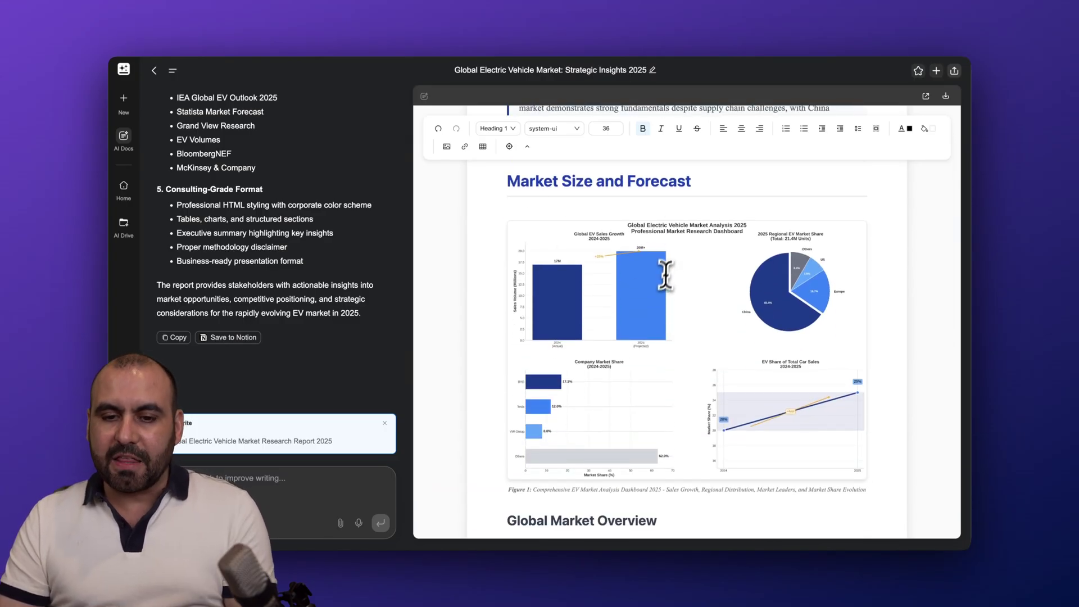
pyautogui.scroll(-5, 654, 311)
pyautogui.scroll(-2, 653, 312)
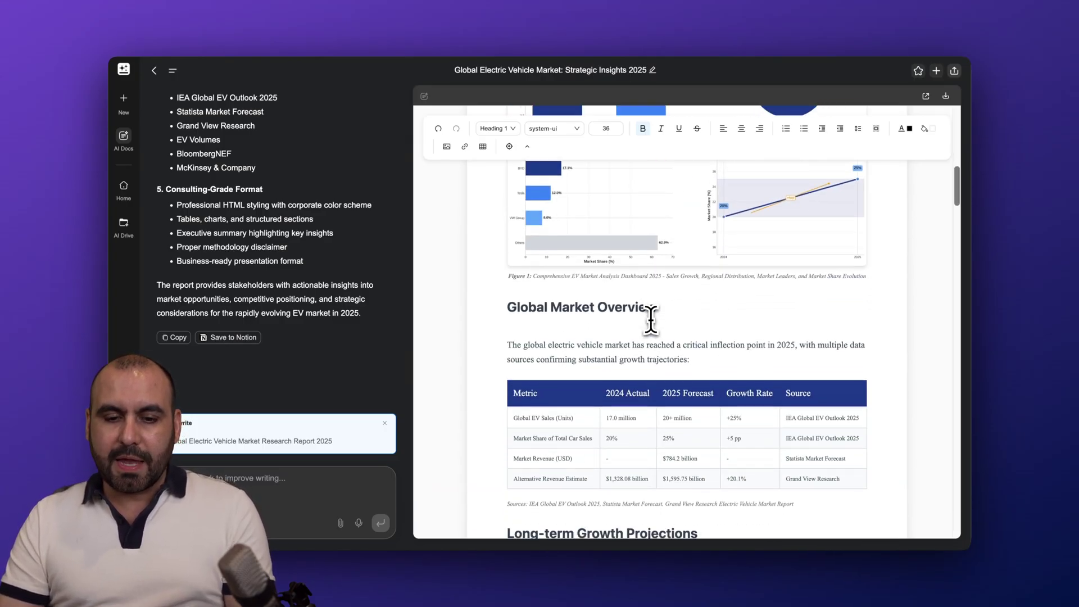
pyautogui.scroll(-3, 652, 318)
pyautogui.scroll(-5, 715, 254)
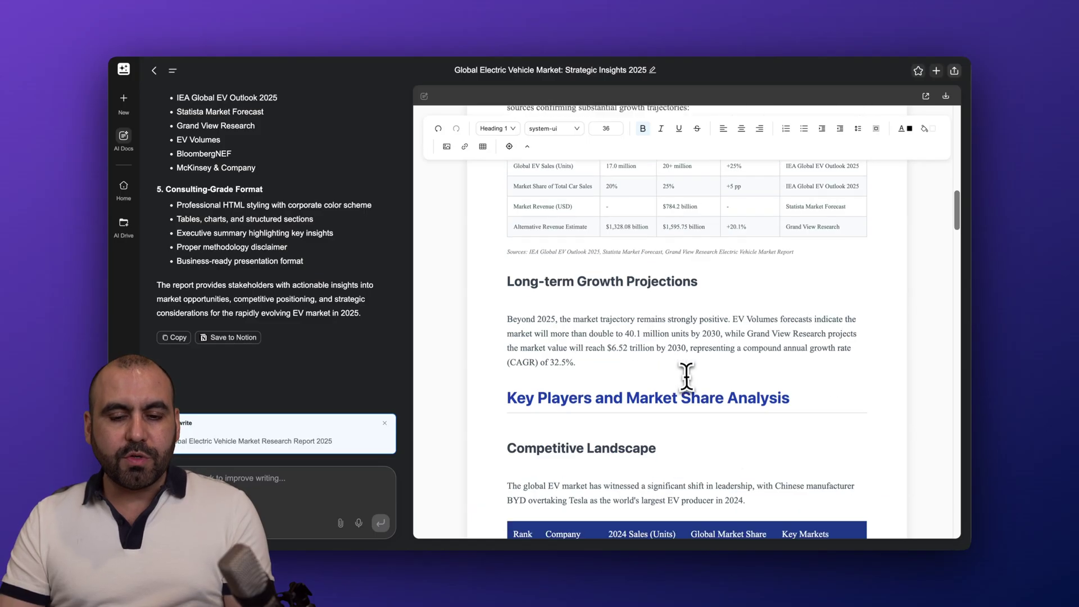
pyautogui.scroll(-2, 691, 338)
pyautogui.scroll(-3, 687, 371)
pyautogui.scroll(-2, 687, 378)
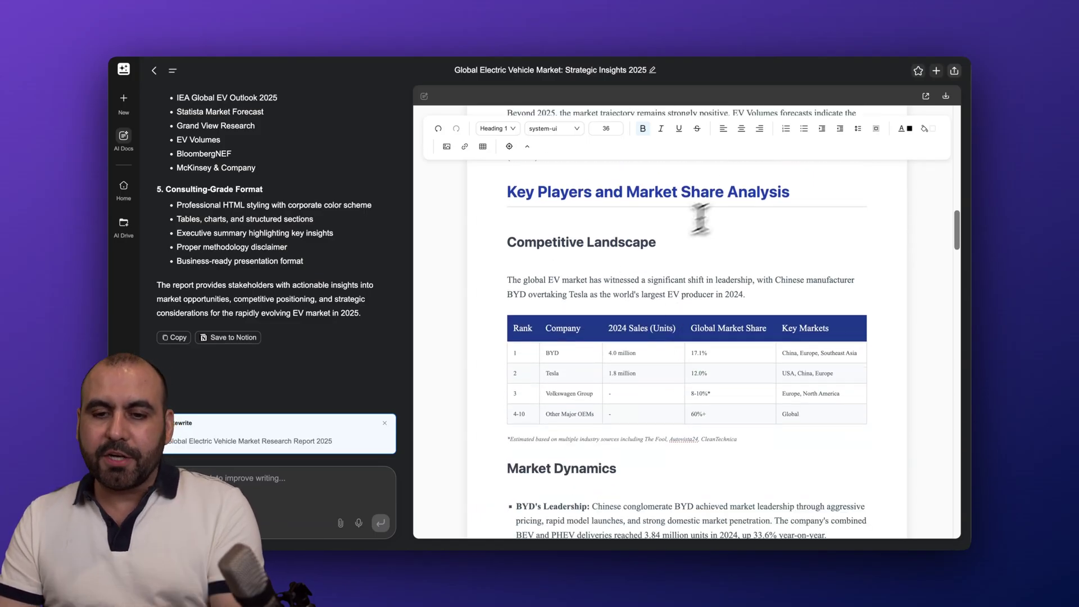
pyautogui.scroll(-5, 750, 248)
pyautogui.scroll(-2, 751, 247)
pyautogui.scroll(-1, 750, 247)
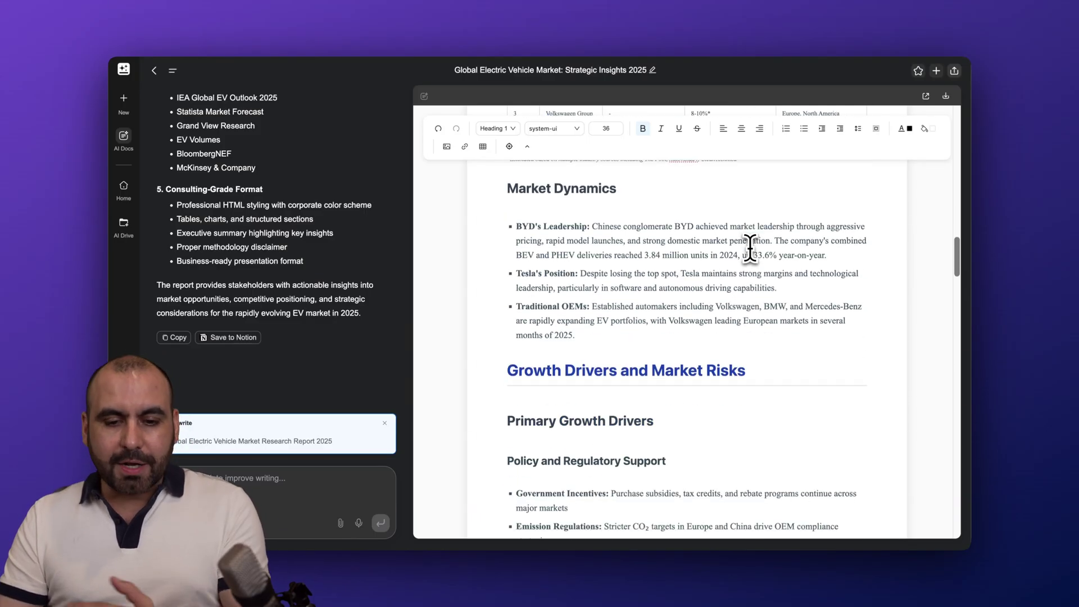
pyautogui.scroll(-5, 750, 247)
pyautogui.scroll(-5, 750, 247)
pyautogui.scroll(-2, 750, 247)
pyautogui.scroll(-3, 751, 247)
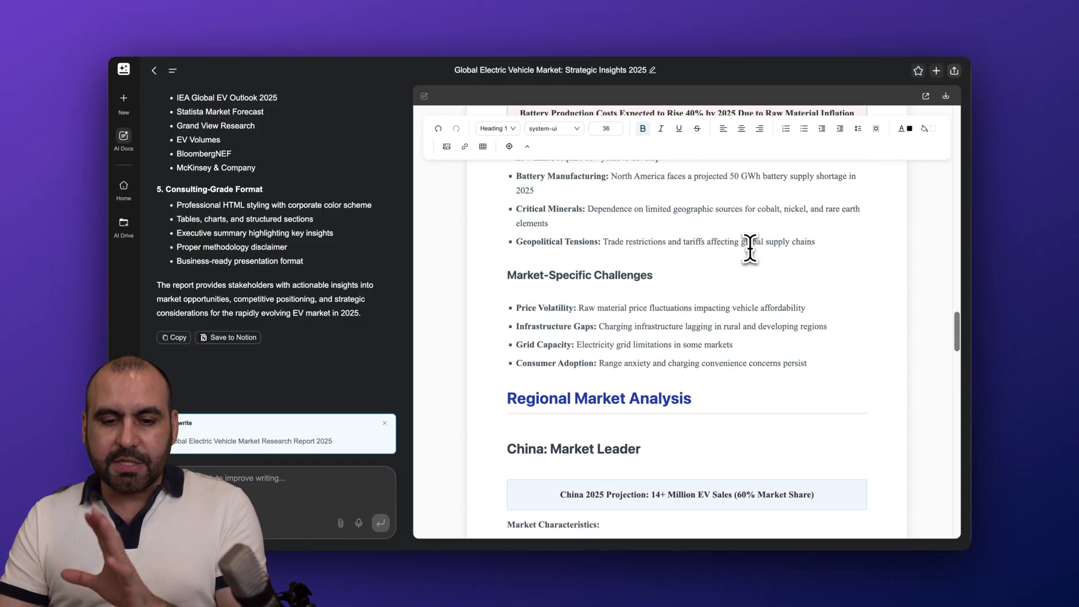
pyautogui.scroll(-4, 750, 247)
pyautogui.scroll(-4, 750, 248)
pyautogui.scroll(-3, 750, 248)
pyautogui.scroll(-1, 750, 248)
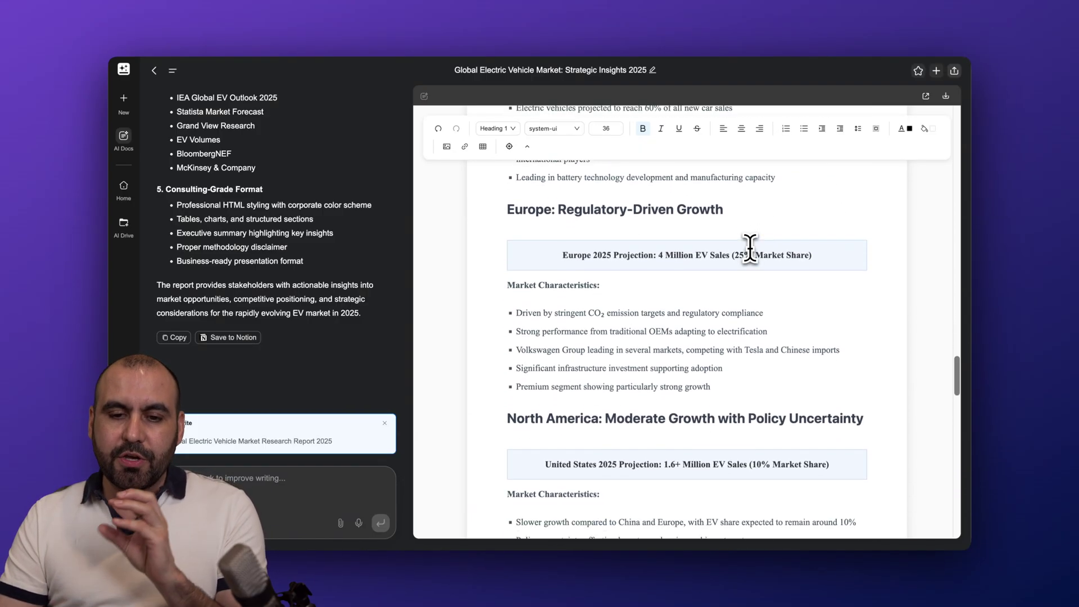
pyautogui.scroll(-2, 750, 249)
pyautogui.scroll(-1, 750, 248)
pyautogui.scroll(-2, 750, 249)
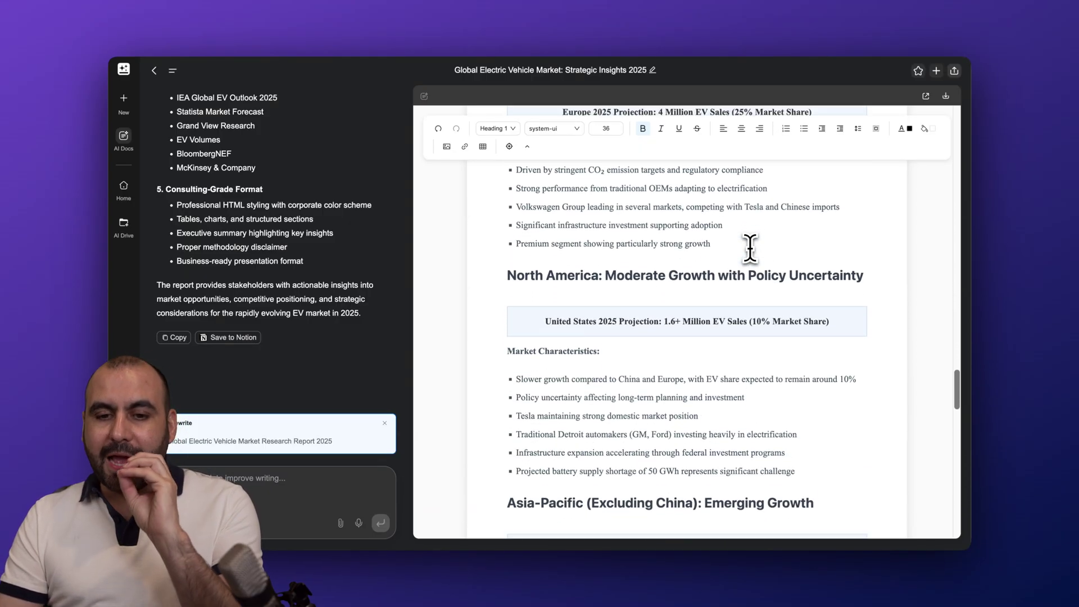
pyautogui.scroll(-2, 750, 249)
pyautogui.scroll(-5, 750, 249)
pyautogui.scroll(-2, 751, 249)
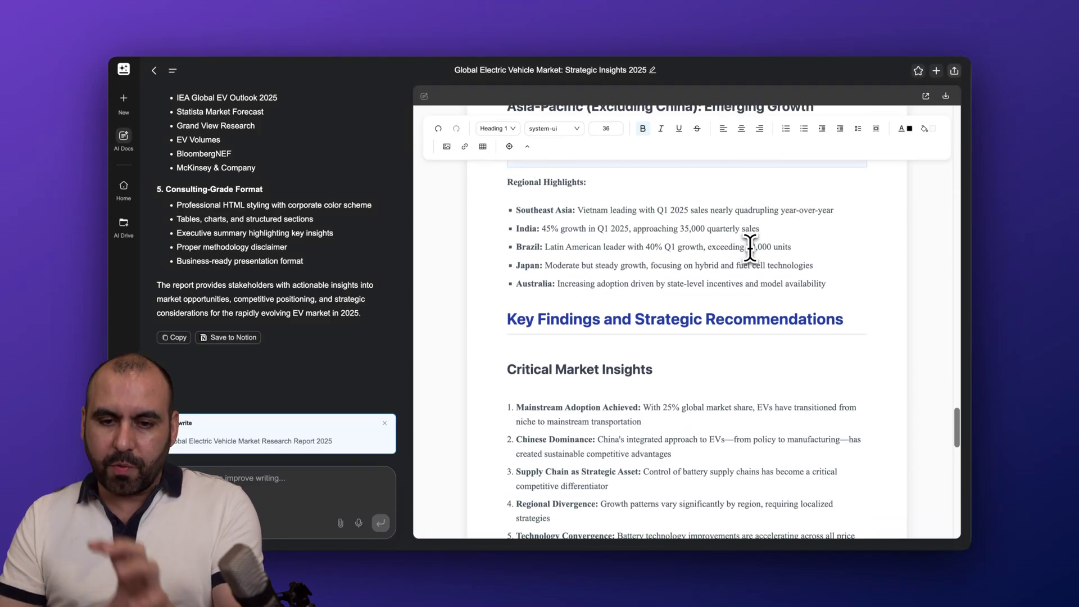
pyautogui.scroll(-2, 750, 249)
pyautogui.scroll(-3, 750, 249)
pyautogui.scroll(-4, 750, 249)
pyautogui.scroll(-2, 751, 248)
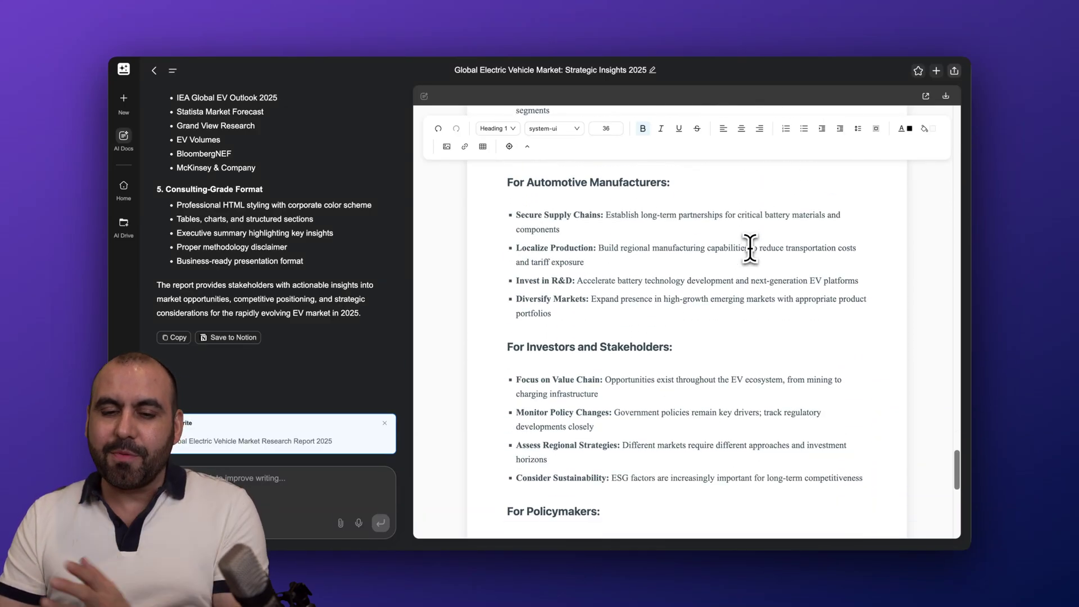
pyautogui.scroll(-1, 750, 249)
pyautogui.scroll(-4, 751, 248)
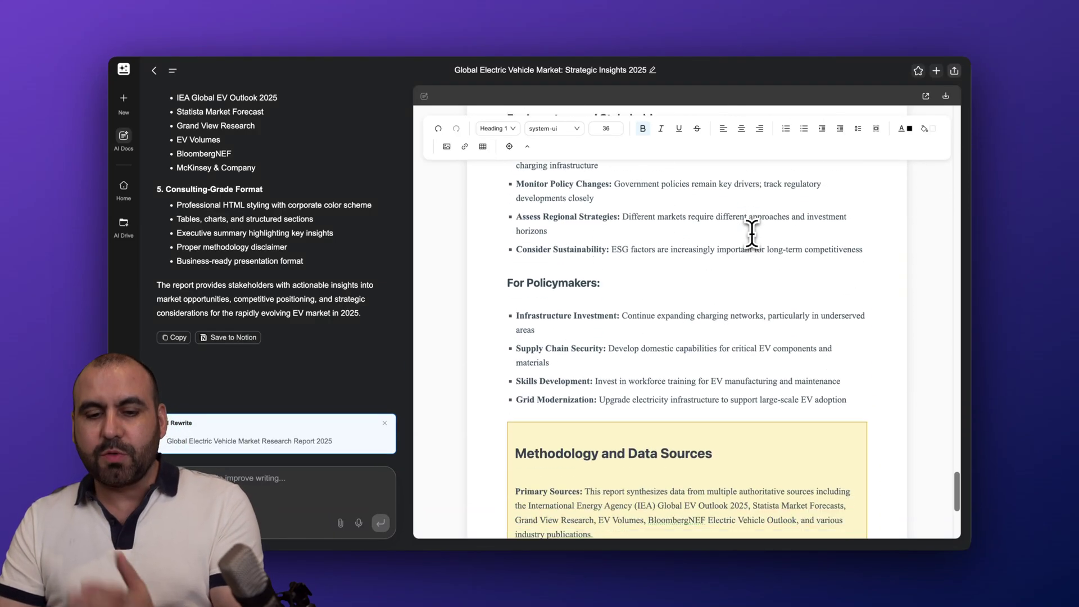
pyautogui.scroll(-2, 750, 249)
pyautogui.scroll(-2, 750, 248)
pyautogui.scroll(-3, 750, 249)
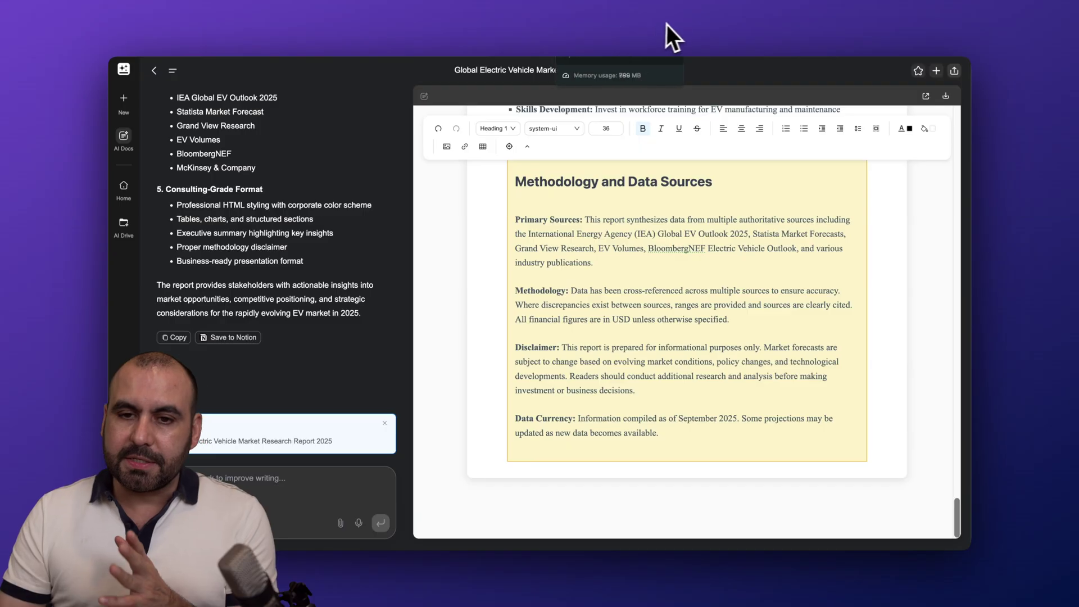
pyautogui.scroll(10, 652, 169)
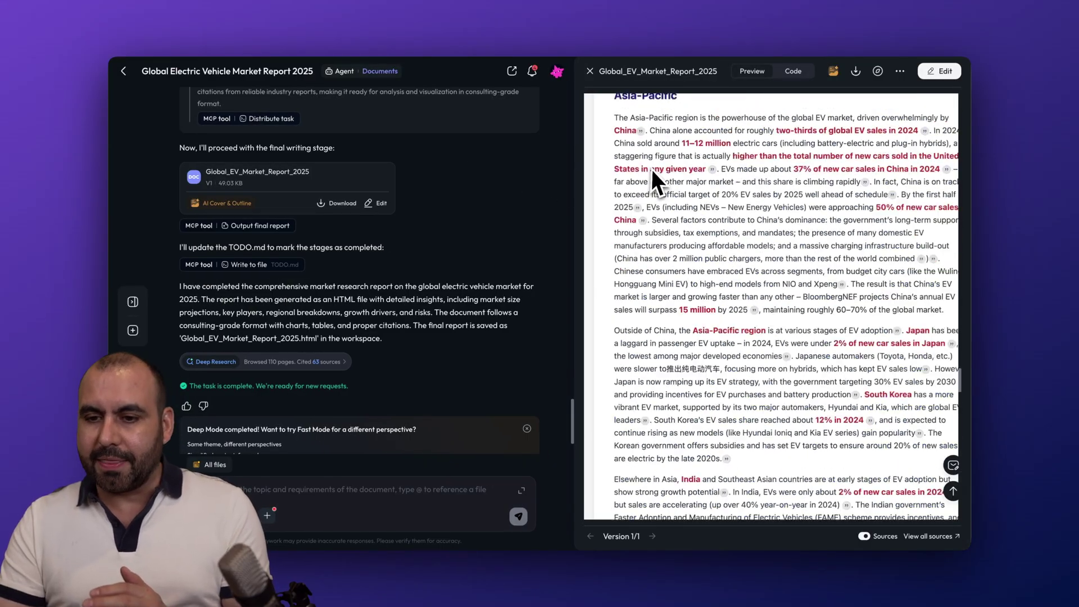
pyautogui.scroll(10, 651, 169)
pyautogui.scroll(10, 652, 169)
pyautogui.scroll(5, 651, 169)
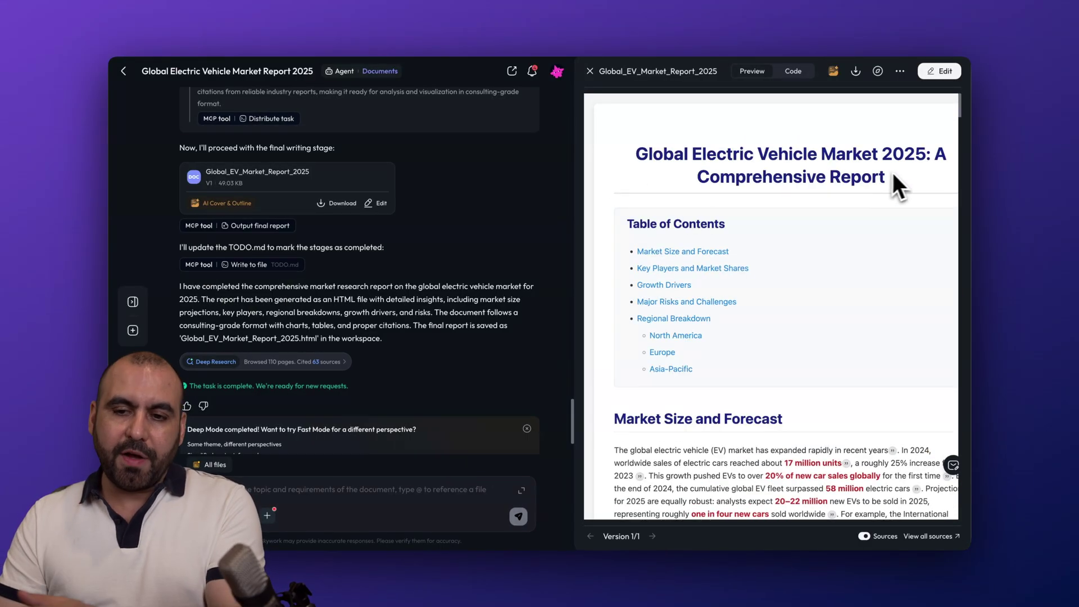
pyautogui.scroll(10, 466, 212)
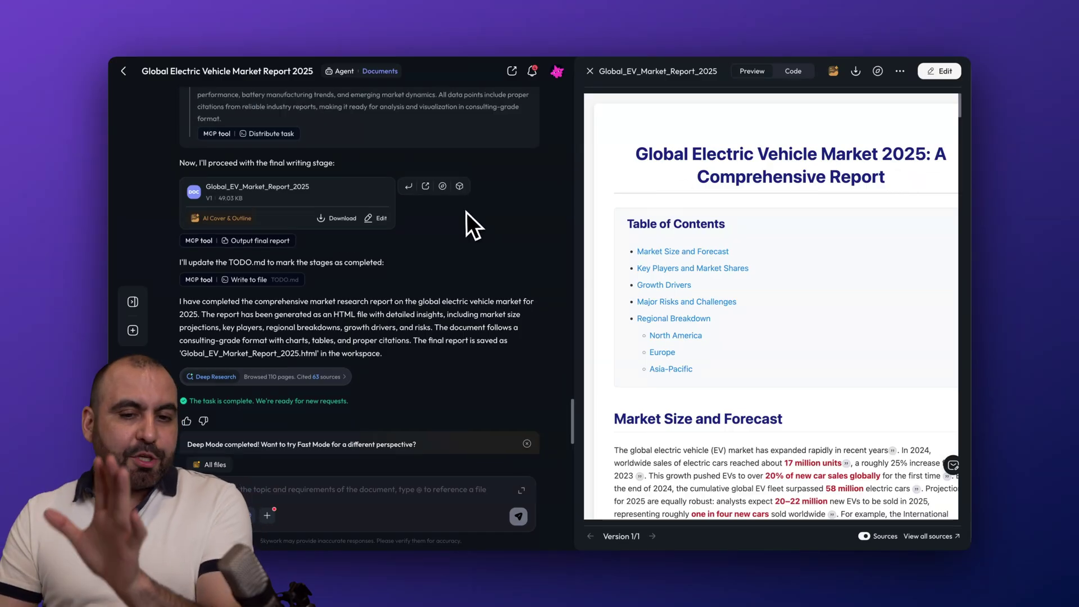
pyautogui.scroll(10, 466, 213)
pyautogui.scroll(5, 466, 213)
pyautogui.scroll(8, 465, 213)
pyautogui.scroll(5, 466, 212)
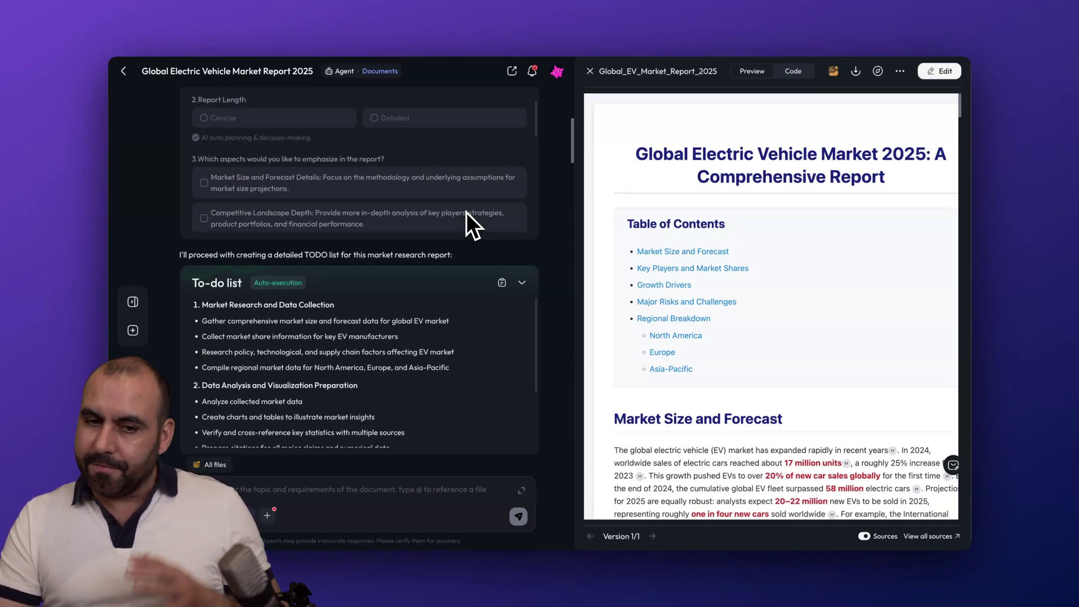
pyautogui.scroll(4, 466, 218)
pyautogui.scroll(5, 470, 323)
pyautogui.scroll(3, 469, 324)
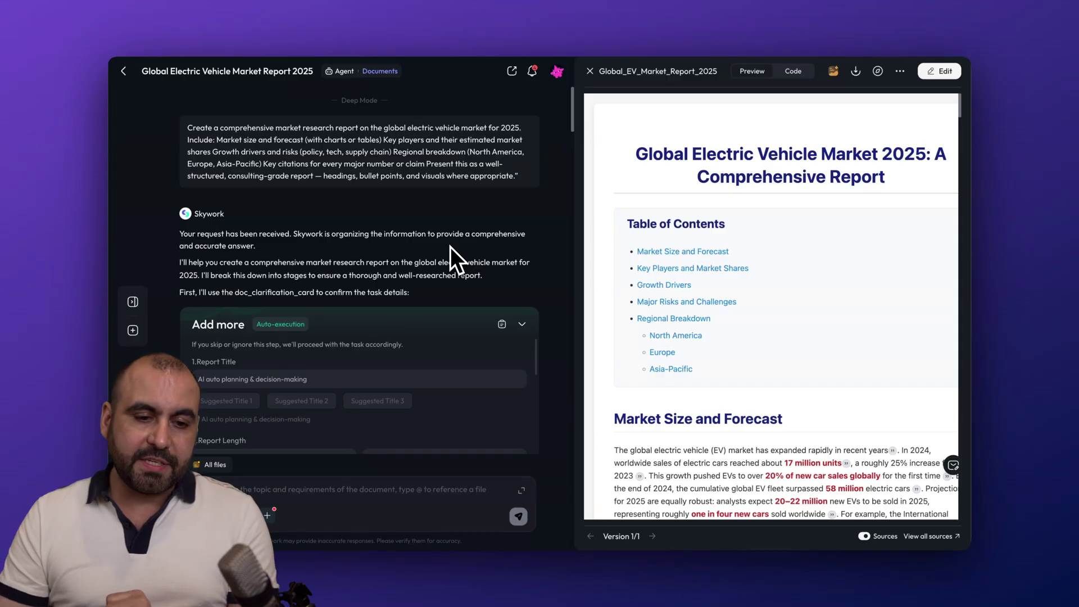
pyautogui.moveTo(194, 128)
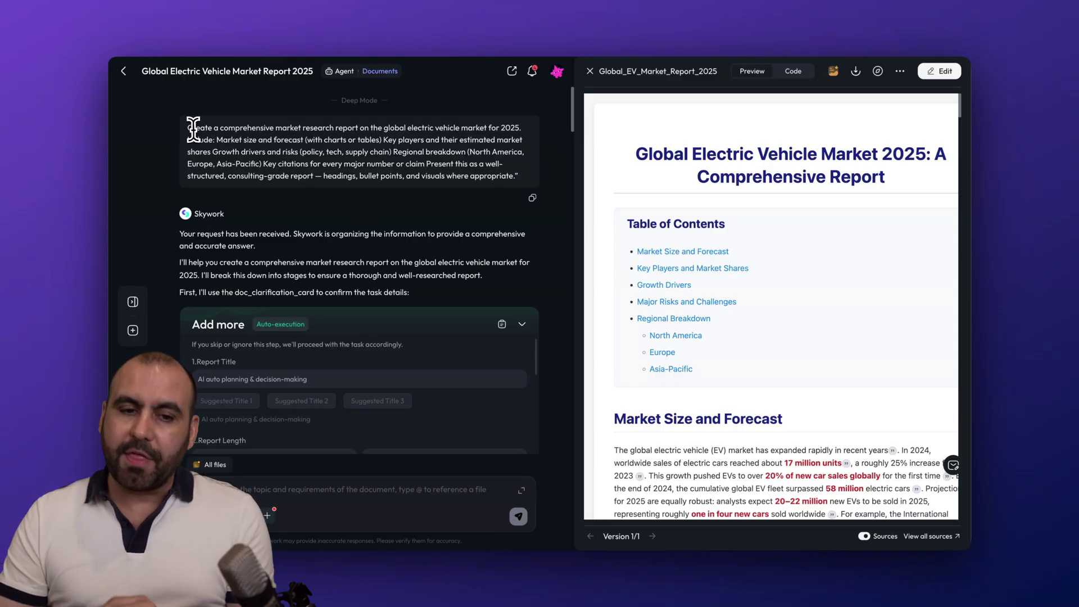
pyautogui.moveTo(194, 128); pyautogui.dragTo(393, 173)
pyautogui.click(394, 173)
pyautogui.scroll(-2, 394, 176)
pyautogui.scroll(-2, 392, 178)
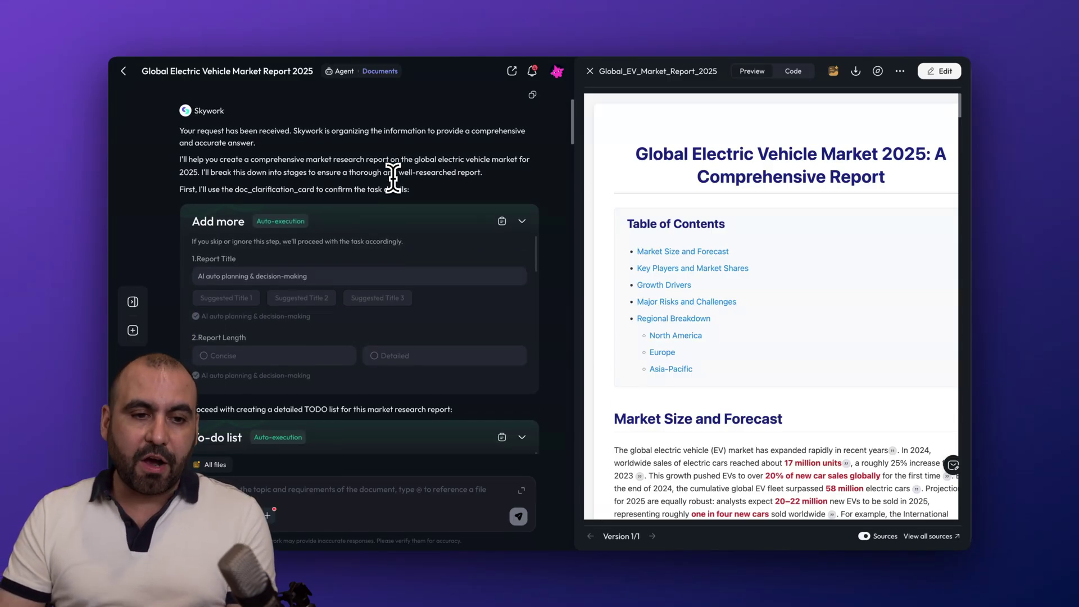
pyautogui.scroll(-1, 392, 177)
pyautogui.scroll(-2, 234, 122)
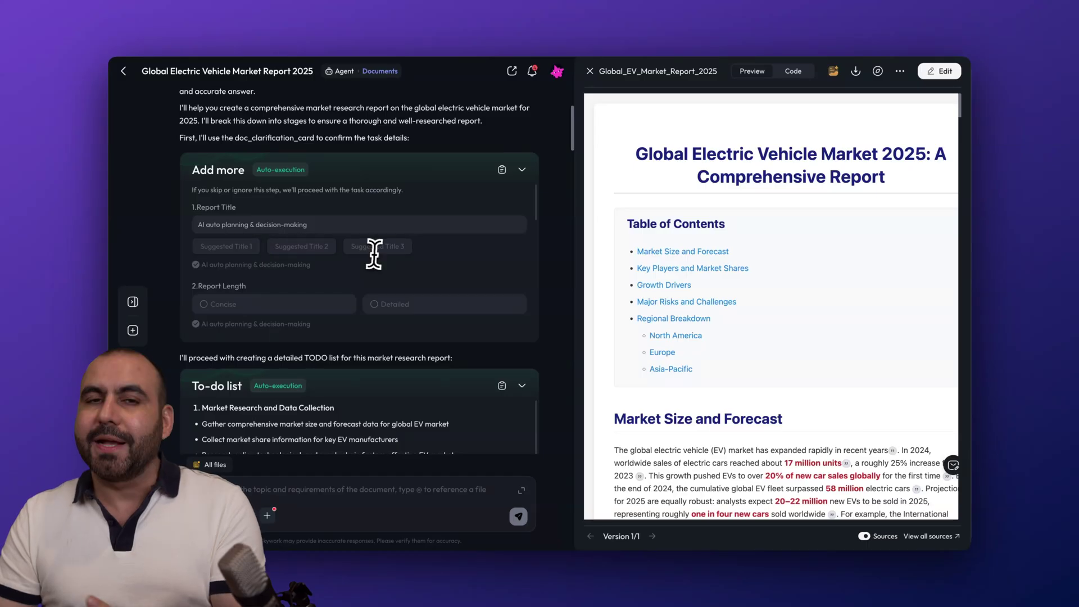
pyautogui.scroll(-2, 378, 287)
pyautogui.scroll(-2, 377, 287)
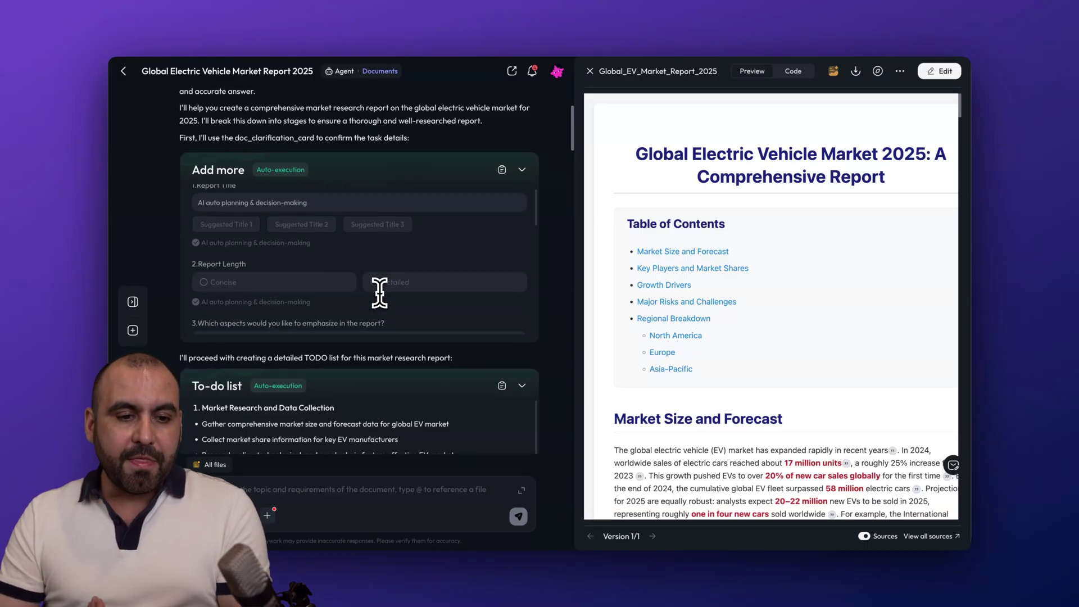
pyautogui.scroll(-2, 378, 292)
pyautogui.scroll(-1, 281, 261)
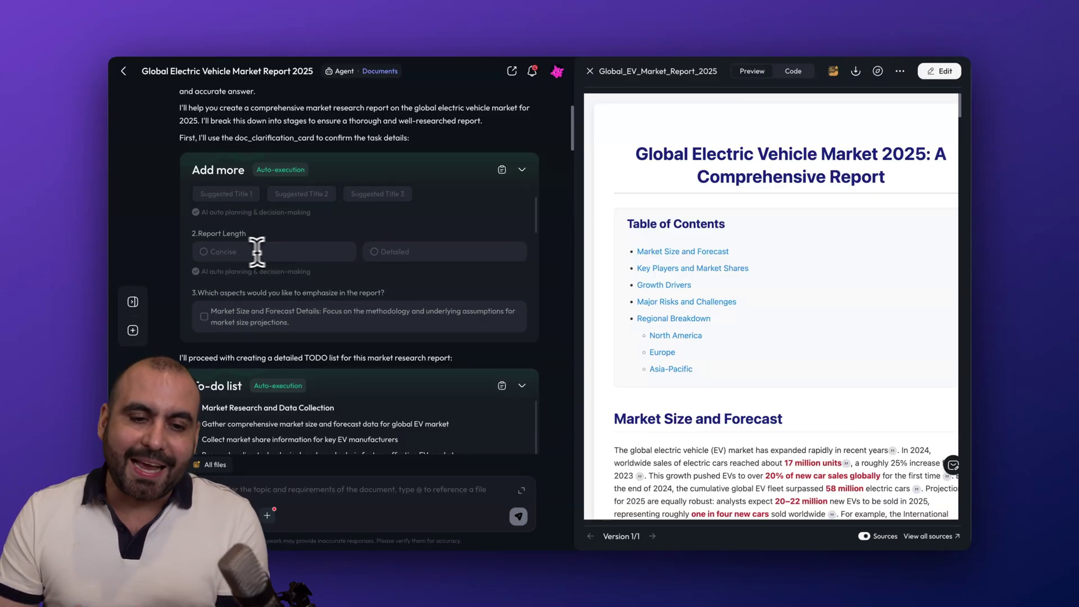
pyautogui.scroll(-3, 396, 257)
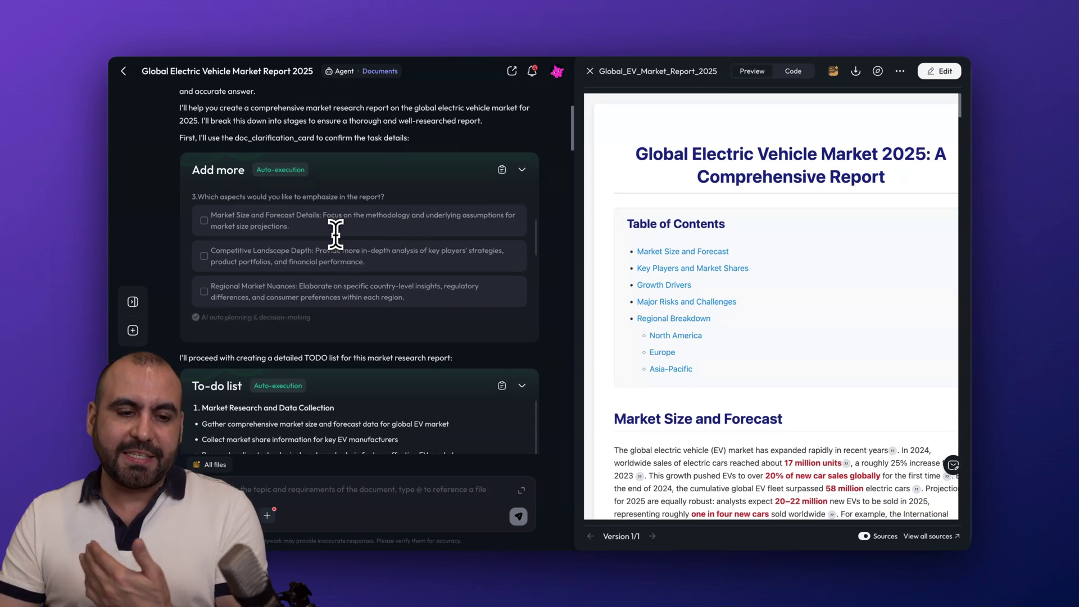
pyautogui.scroll(-2, 324, 234)
pyautogui.scroll(-2, 336, 234)
pyautogui.scroll(-3, 339, 236)
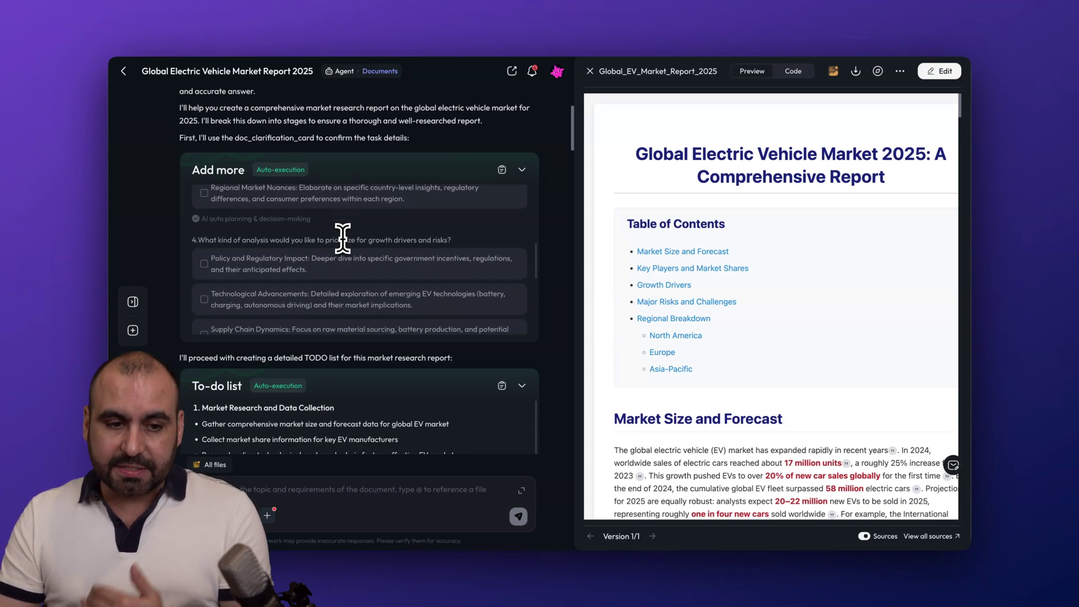
pyautogui.scroll(-2, 259, 216)
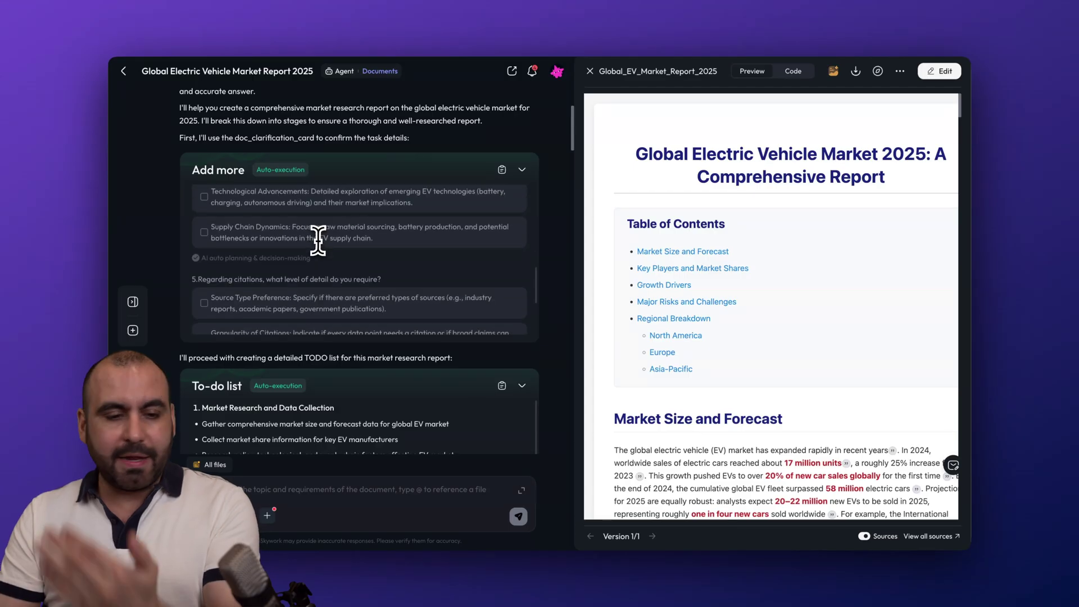
pyautogui.scroll(-2, 312, 236)
pyautogui.scroll(-2, 318, 241)
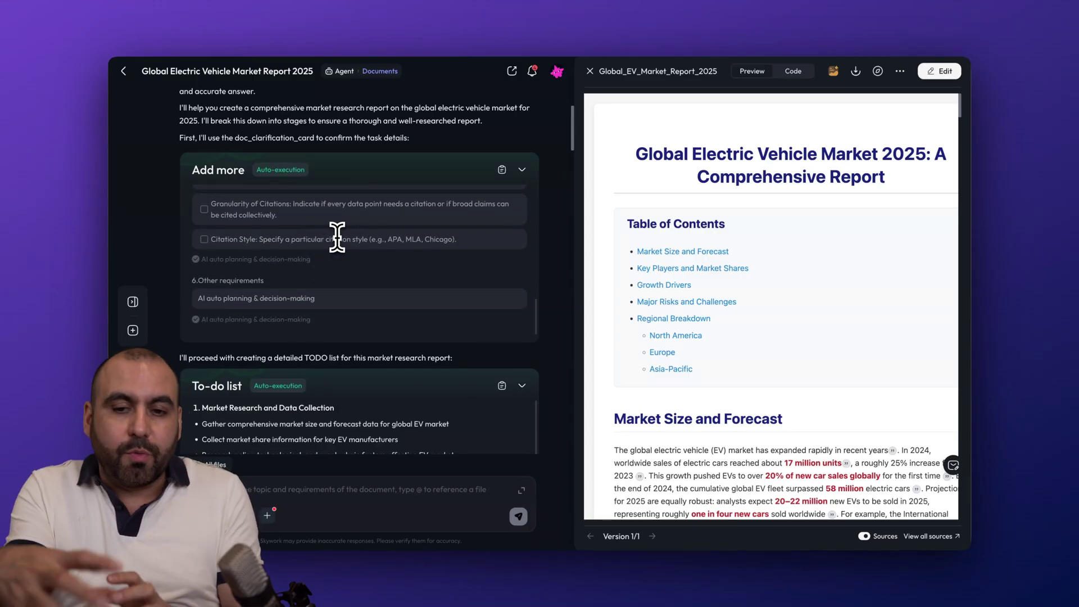
pyautogui.scroll(-3, 336, 237)
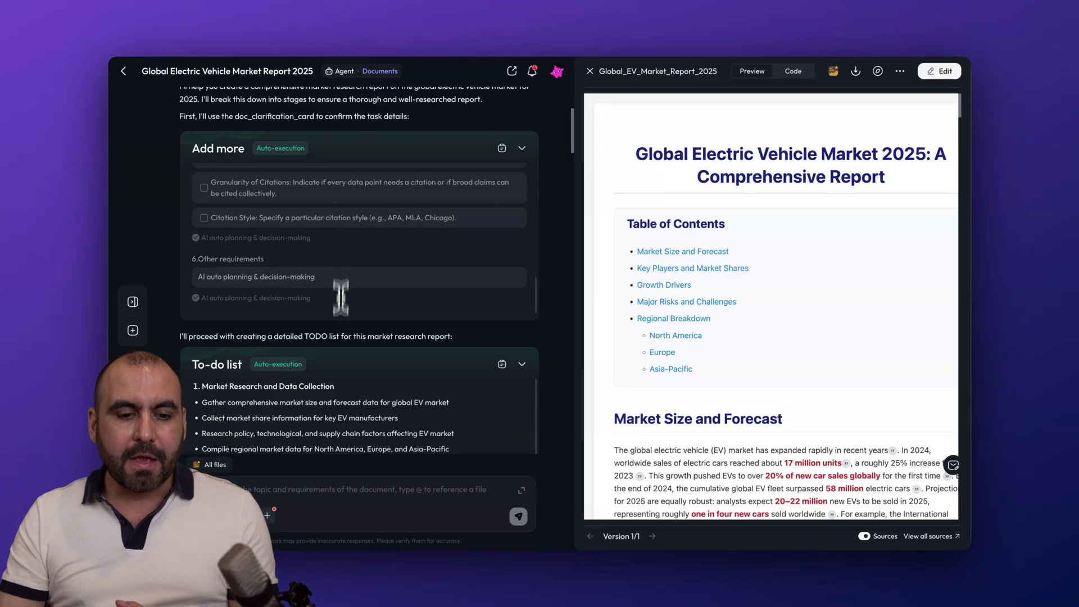
pyautogui.scroll(-5, 338, 295)
pyautogui.scroll(-2, 296, 282)
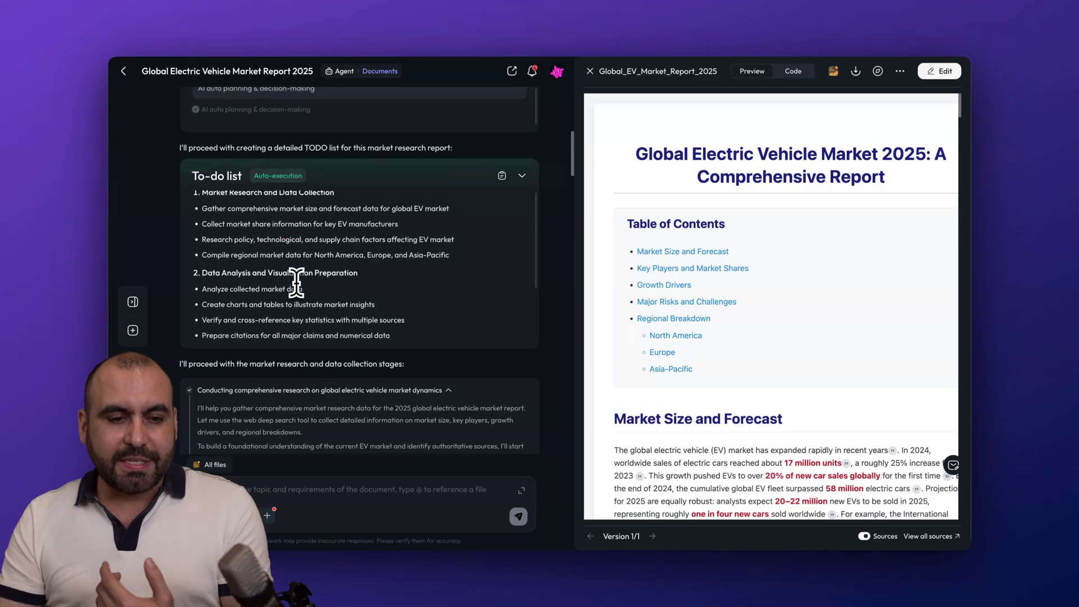
pyautogui.scroll(-2, 296, 282)
pyautogui.scroll(-1, 296, 282)
pyautogui.scroll(3, 296, 282)
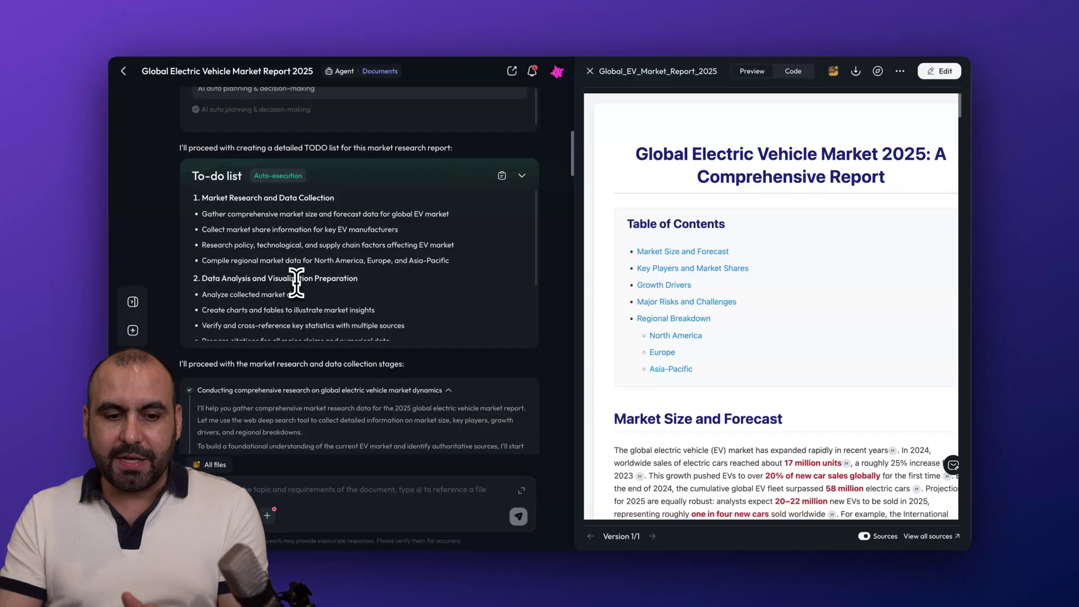
pyautogui.scroll(-3, 295, 282)
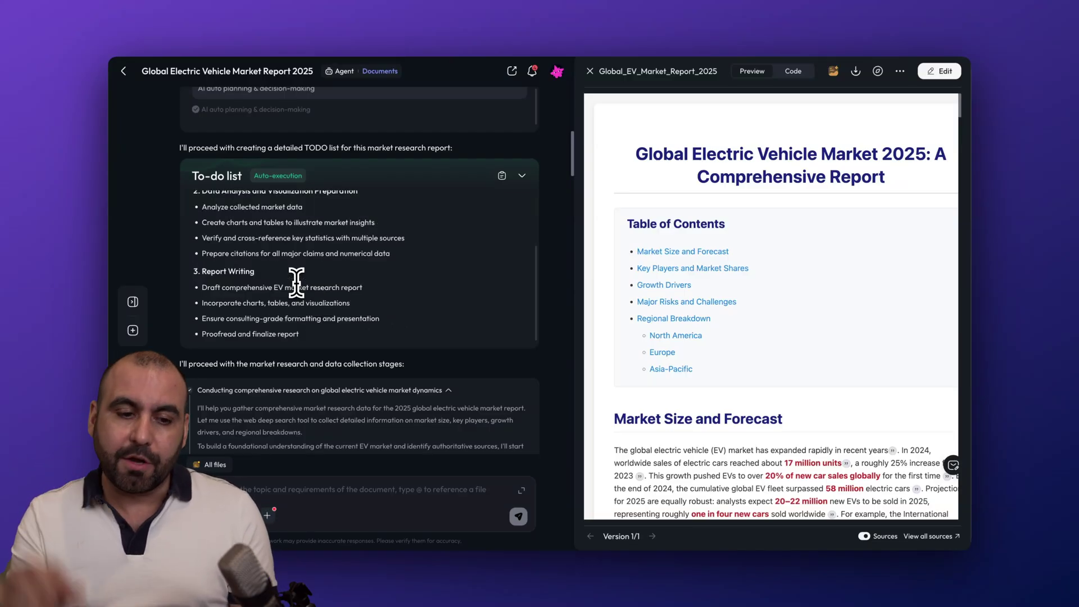
pyautogui.scroll(-8, 296, 282)
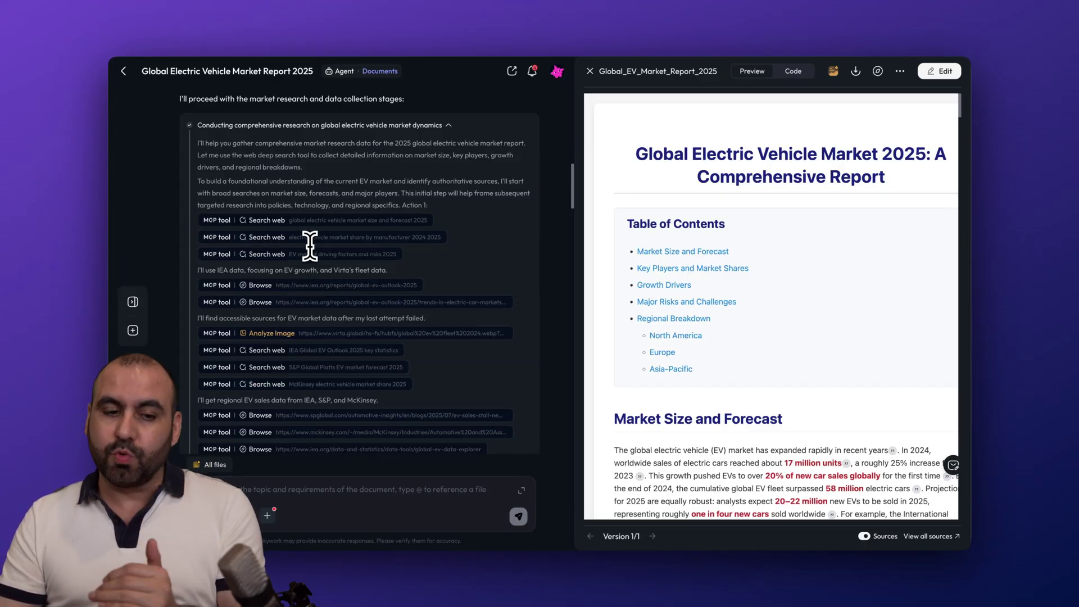
pyautogui.scroll(-2, 310, 244)
pyautogui.scroll(-3, 303, 206)
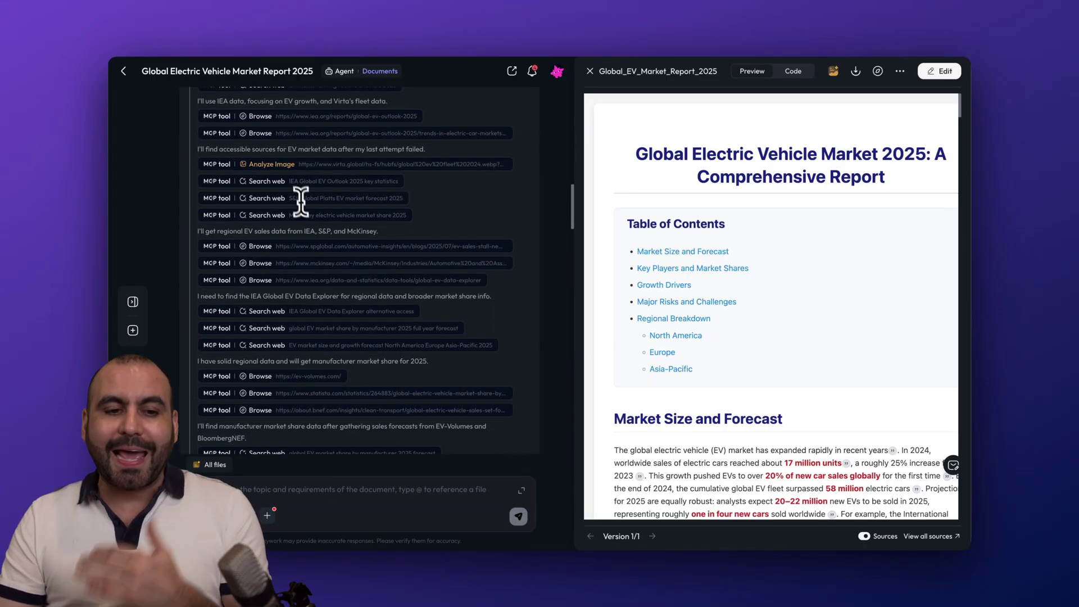
pyautogui.scroll(-3, 325, 203)
pyautogui.scroll(-3, 320, 207)
pyautogui.scroll(-3, 316, 211)
pyautogui.scroll(-3, 314, 216)
pyautogui.scroll(-4, 314, 217)
pyautogui.scroll(-3, 314, 217)
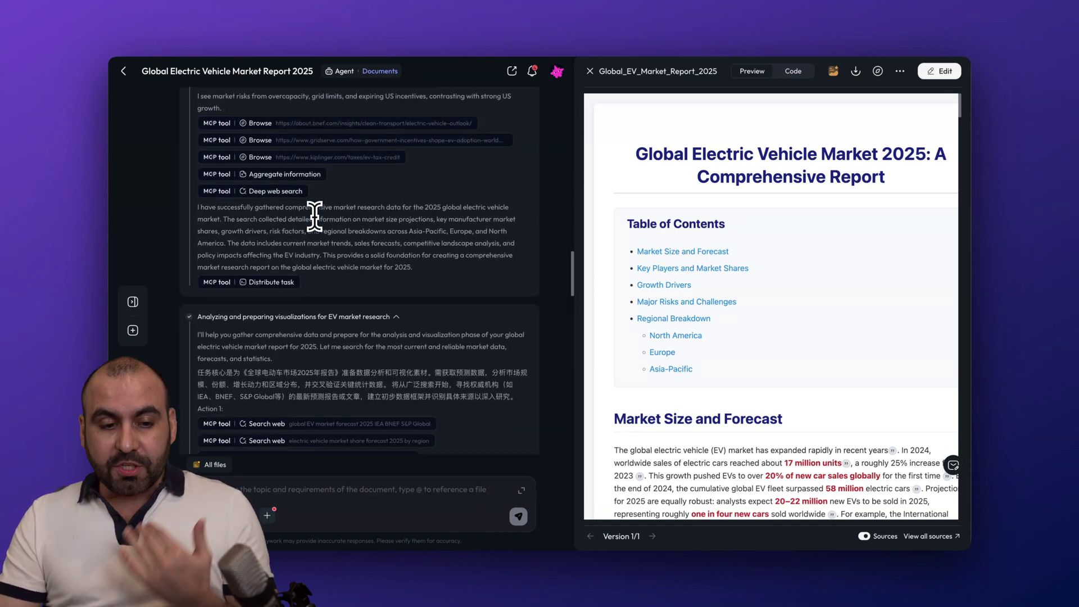
pyautogui.scroll(-2, 314, 217)
pyautogui.scroll(-3, 315, 217)
pyautogui.scroll(-3, 314, 216)
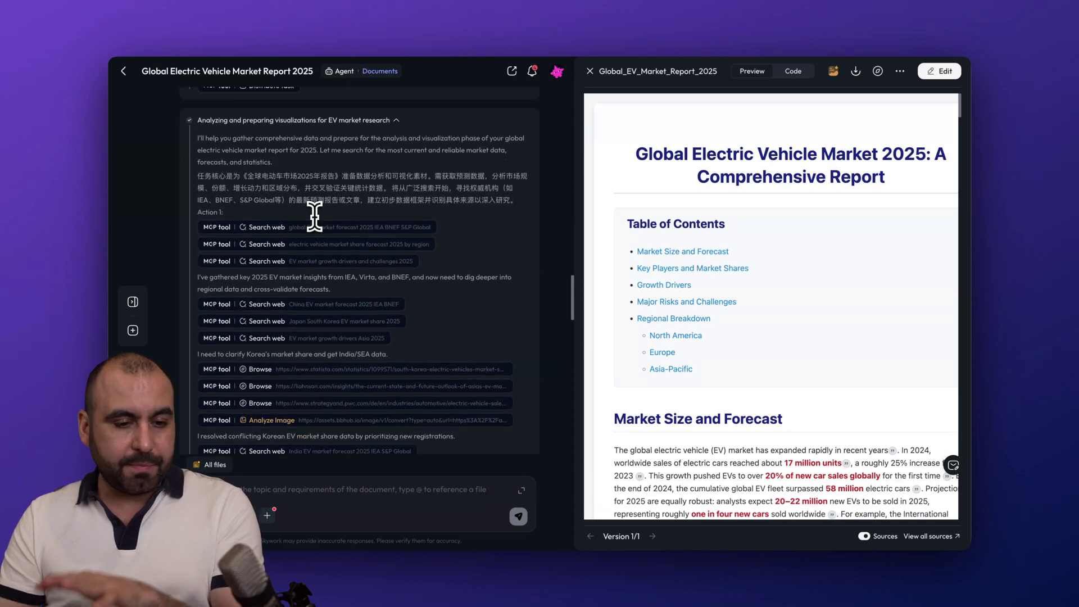
pyautogui.scroll(-3, 314, 217)
pyautogui.scroll(-3, 315, 217)
pyautogui.scroll(-3, 315, 217)
pyautogui.scroll(-3, 314, 217)
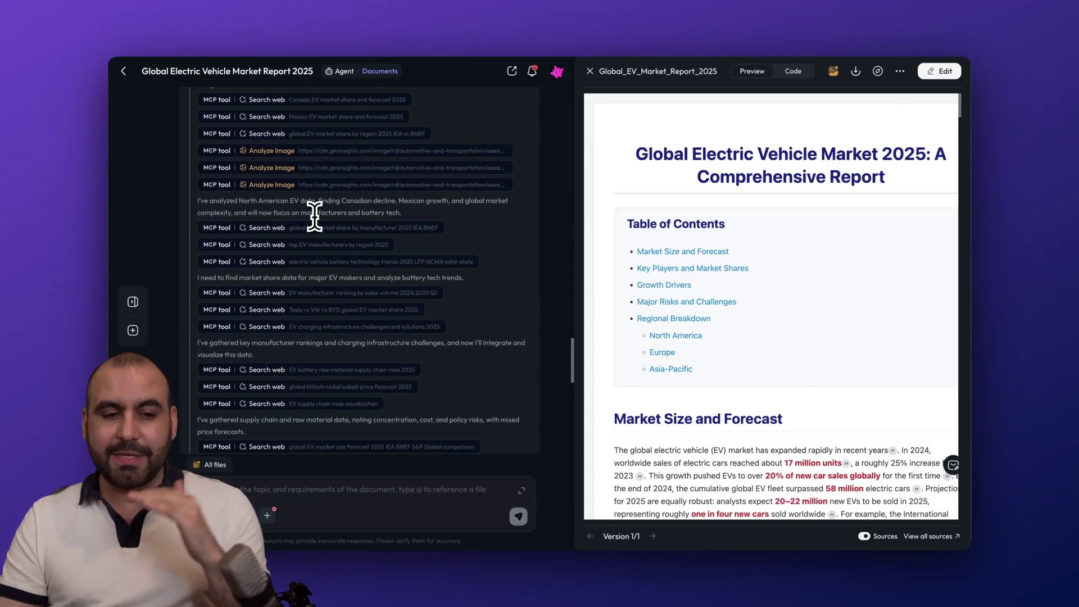
pyautogui.scroll(-3, 315, 217)
pyautogui.scroll(-3, 314, 217)
pyautogui.scroll(-3, 314, 217)
pyautogui.scroll(-3, 315, 217)
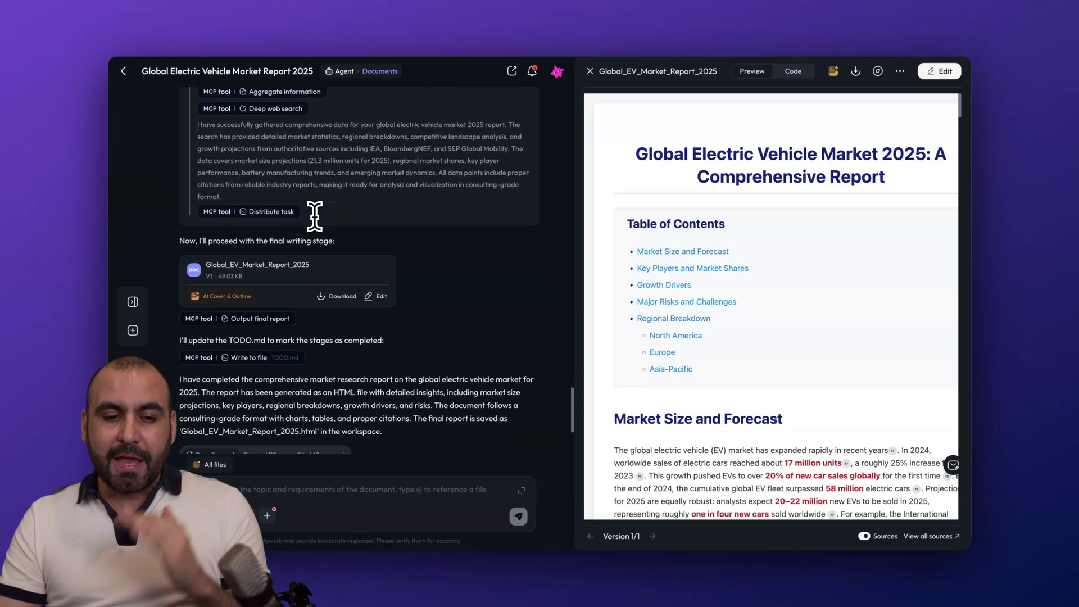
pyautogui.scroll(-2, 314, 216)
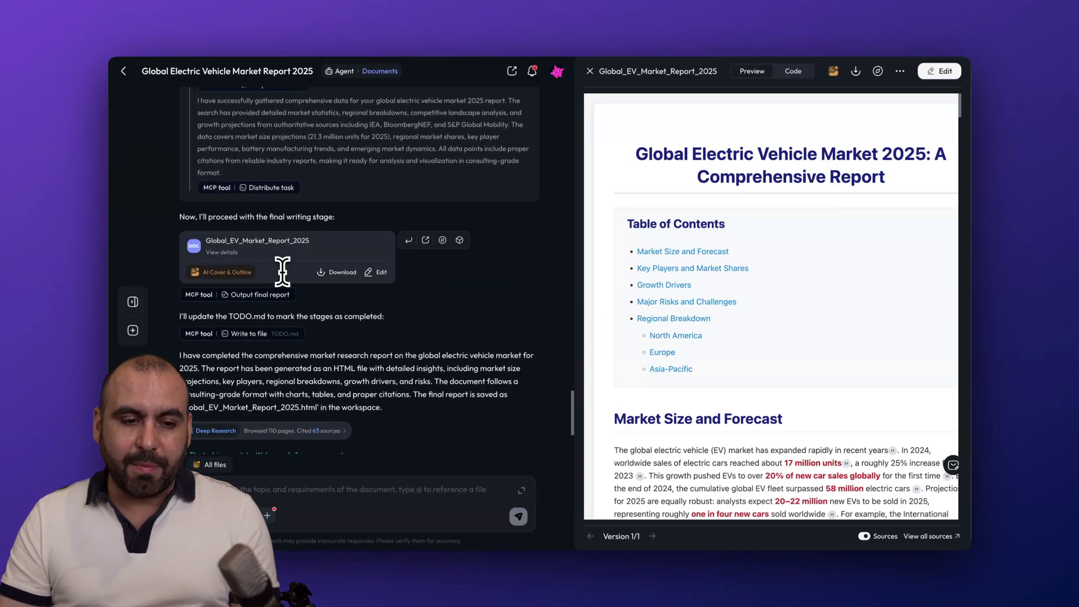
pyautogui.scroll(-3, 282, 271)
pyautogui.scroll(-2, 283, 272)
pyautogui.scroll(-1, 283, 271)
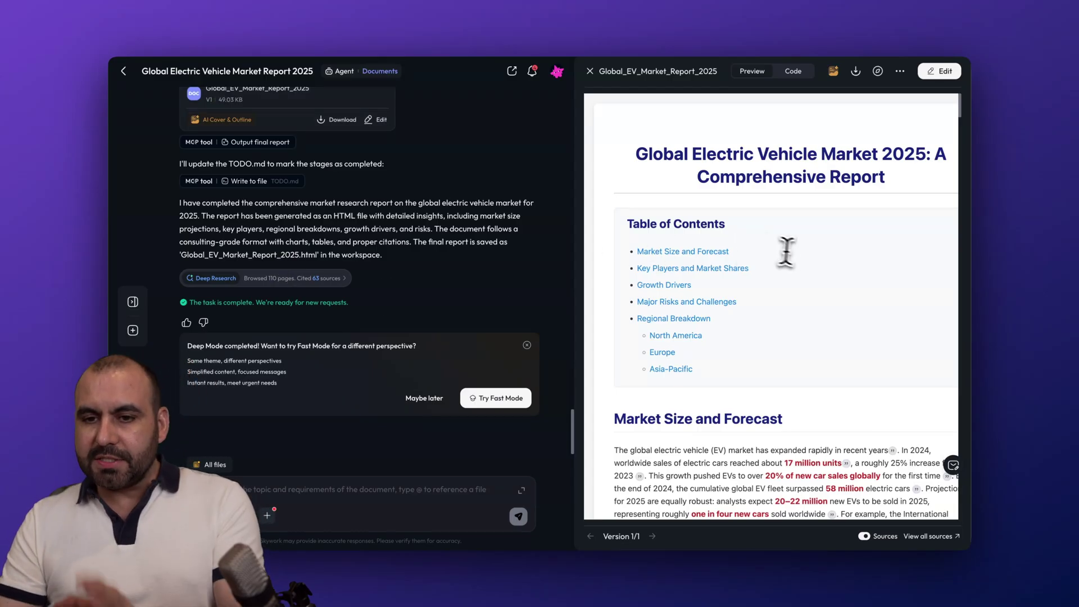
pyautogui.scroll(-2, 771, 302)
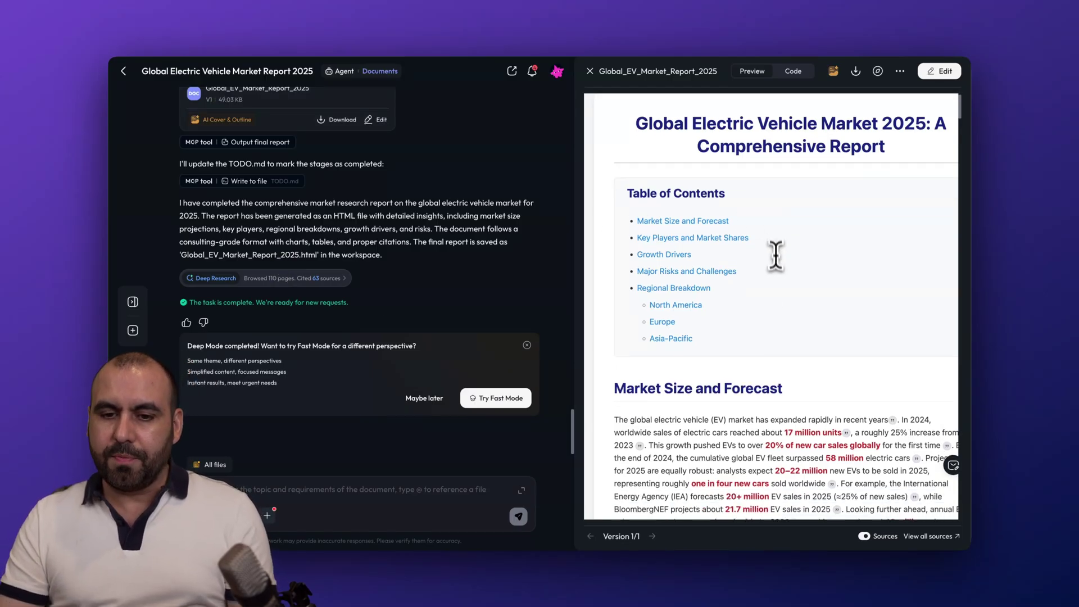
pyautogui.scroll(-3, 750, 225)
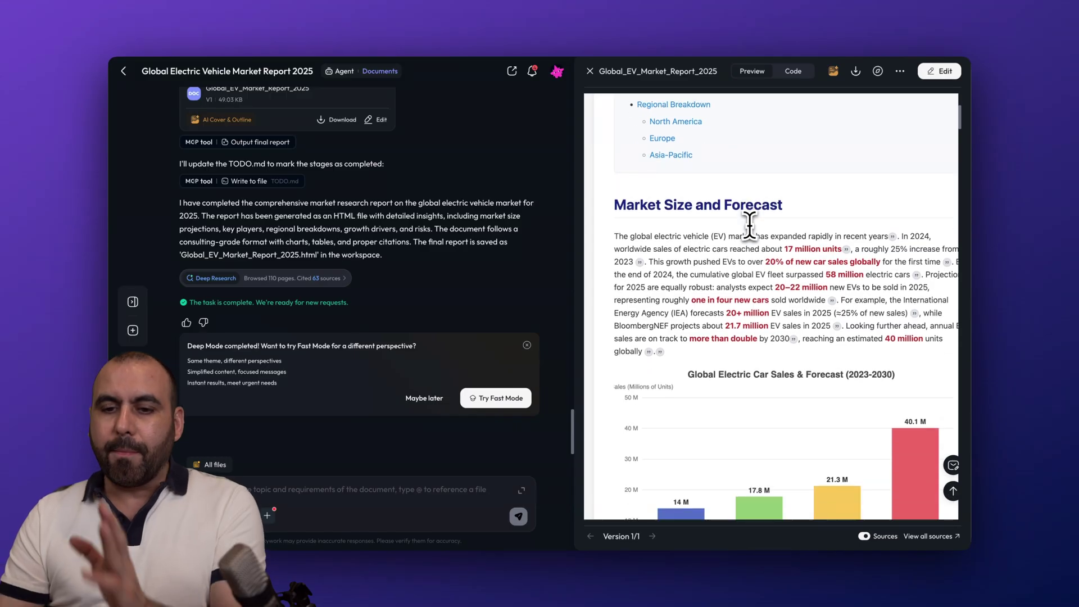
pyautogui.scroll(-2, 748, 226)
pyautogui.scroll(-3, 749, 225)
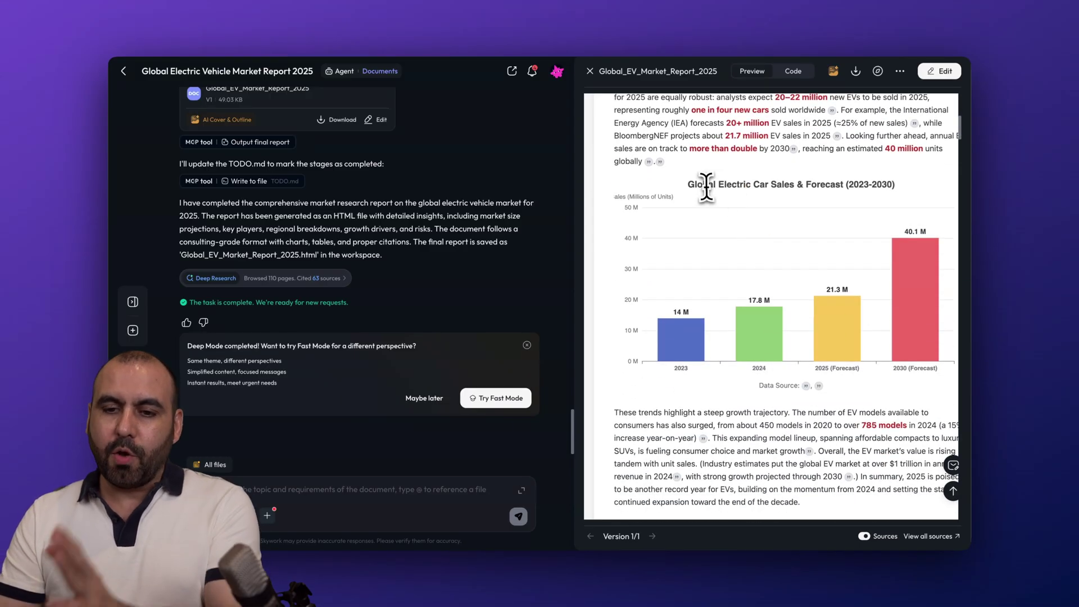
pyautogui.moveTo(680, 319)
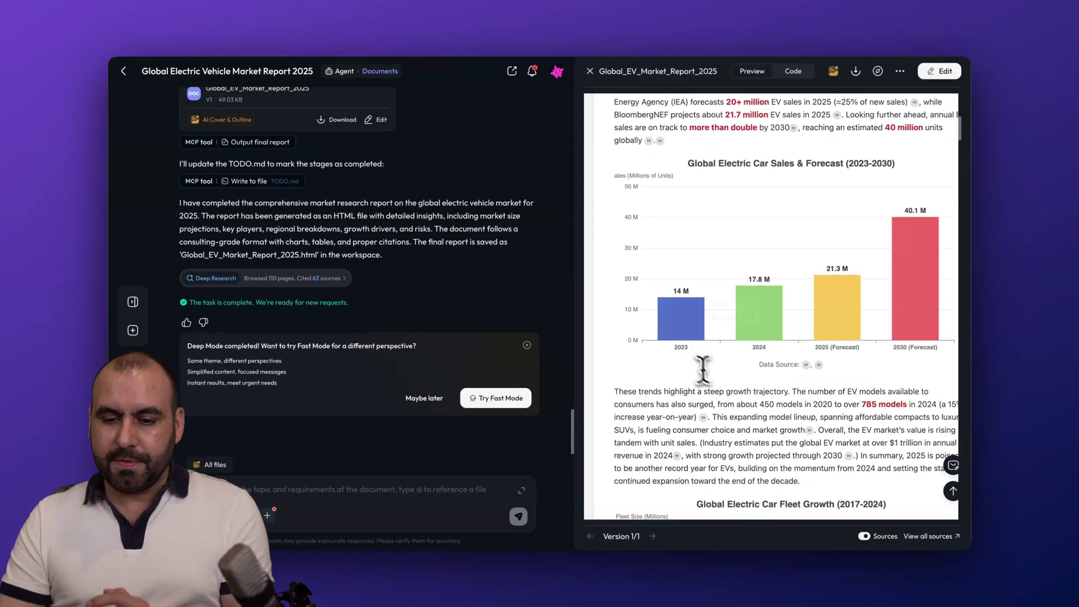
pyautogui.scroll(-3, 809, 319)
pyautogui.scroll(-3, 759, 337)
pyautogui.scroll(-2, 715, 379)
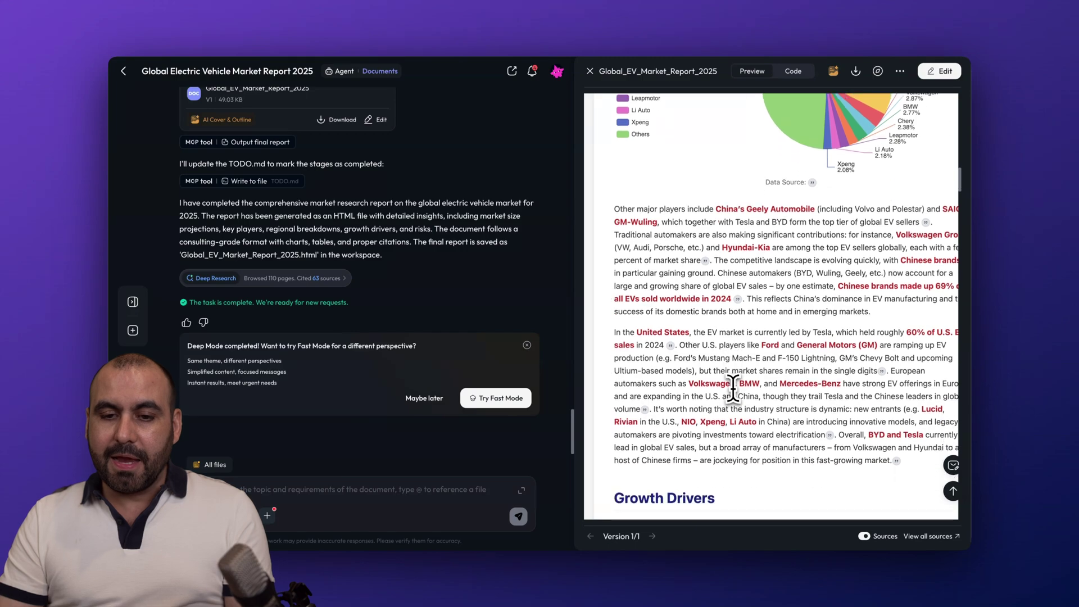
pyautogui.scroll(-5, 733, 388)
pyautogui.scroll(-3, 733, 388)
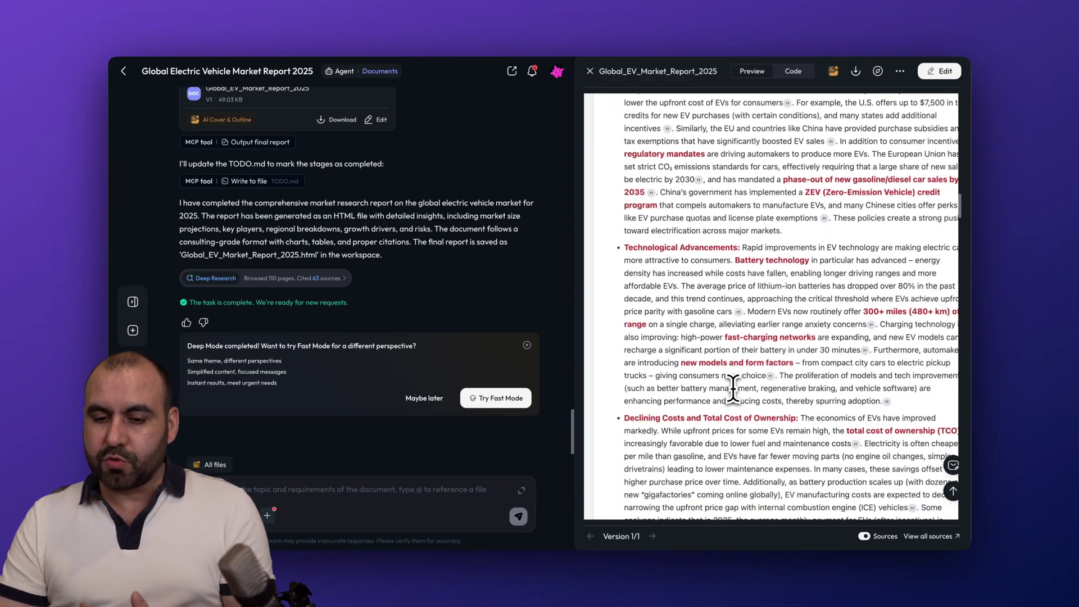
pyautogui.scroll(-3, 733, 388)
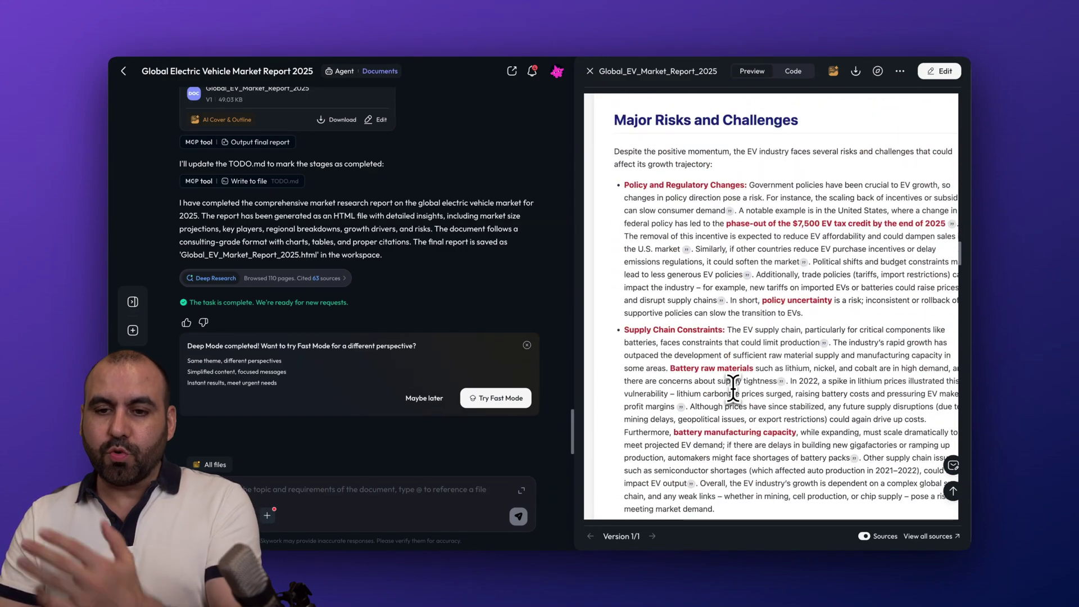
pyautogui.scroll(-5, 733, 388)
pyautogui.scroll(-5, 734, 388)
pyautogui.scroll(-4, 733, 387)
pyautogui.scroll(-4, 733, 387)
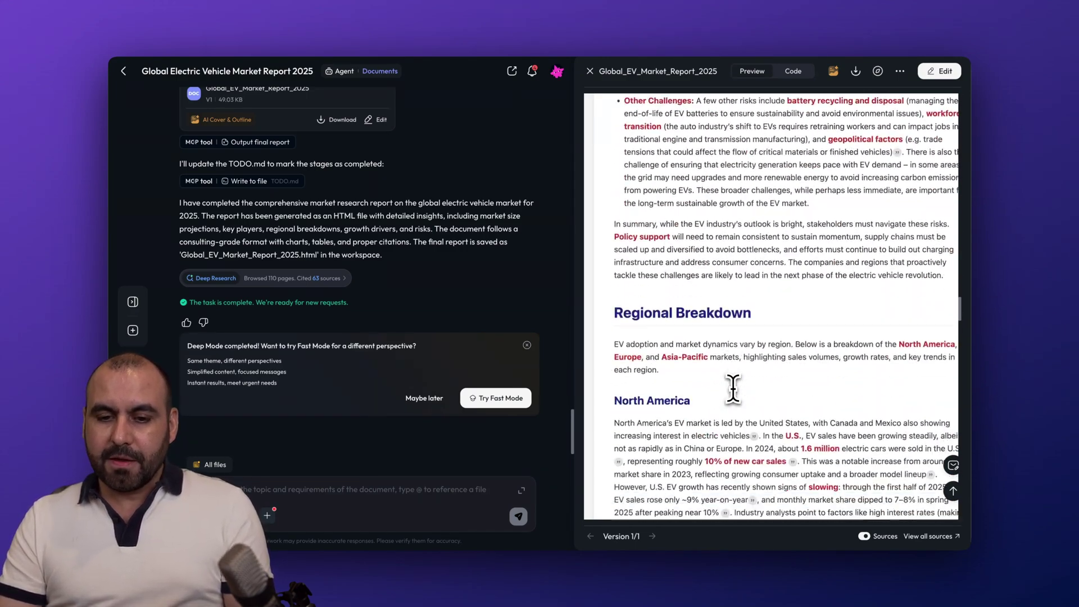
pyautogui.scroll(-3, 733, 388)
pyautogui.scroll(-3, 733, 387)
pyautogui.scroll(-4, 733, 389)
pyautogui.scroll(-4, 733, 387)
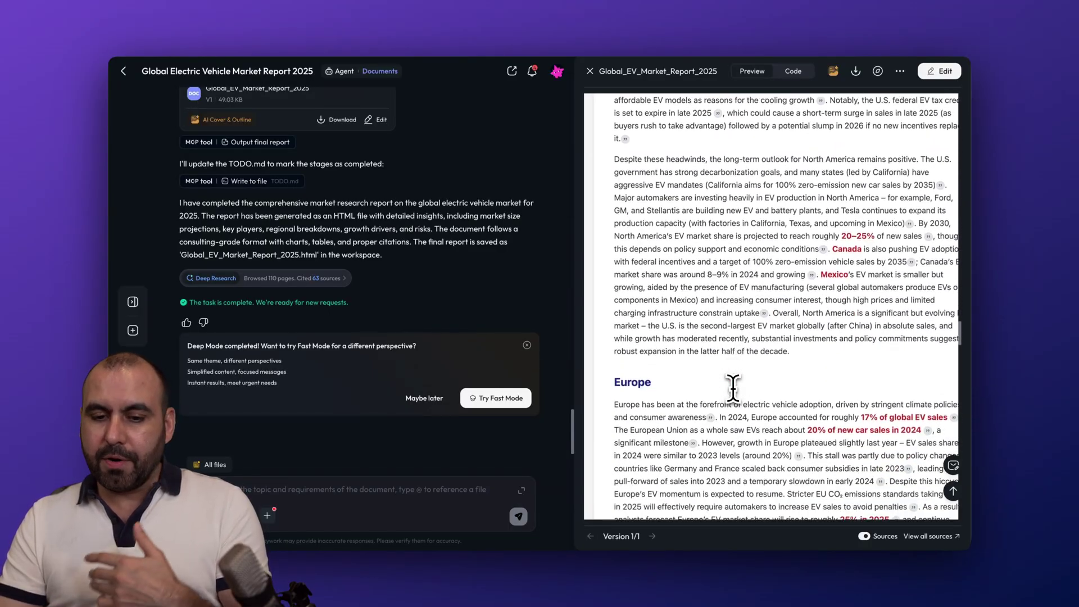
pyautogui.scroll(-4, 734, 388)
pyautogui.scroll(-4, 733, 388)
pyautogui.scroll(-4, 733, 388)
pyautogui.scroll(-4, 734, 388)
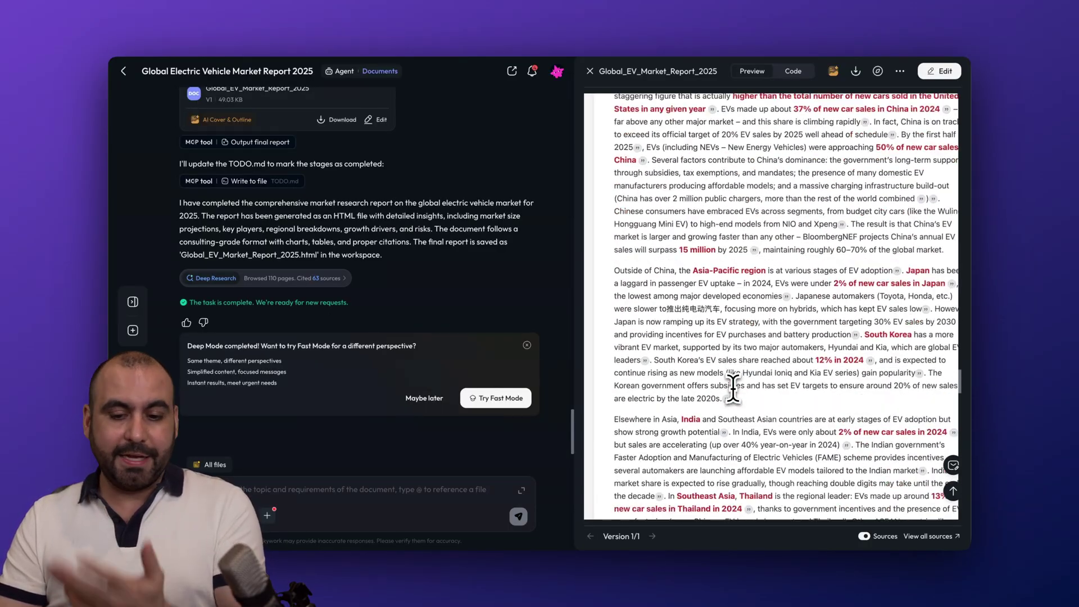
pyautogui.scroll(-4, 733, 388)
pyautogui.scroll(-4, 733, 388)
pyautogui.scroll(-4, 733, 387)
pyautogui.scroll(-2, 733, 388)
pyautogui.scroll(4, 733, 388)
pyautogui.scroll(2, 733, 387)
pyautogui.scroll(1, 725, 376)
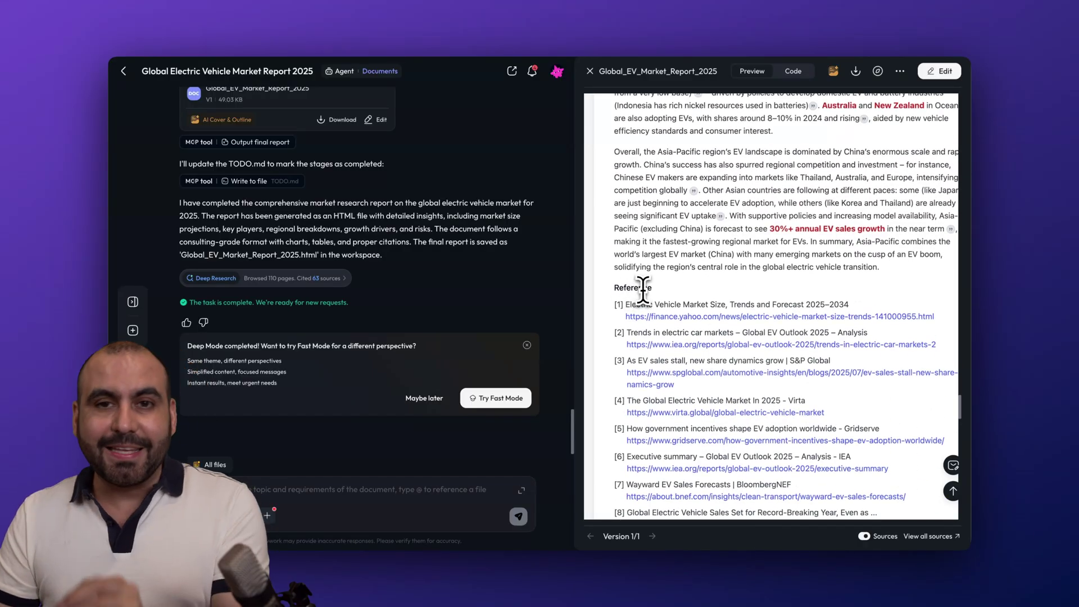
pyautogui.scroll(-1, 642, 287)
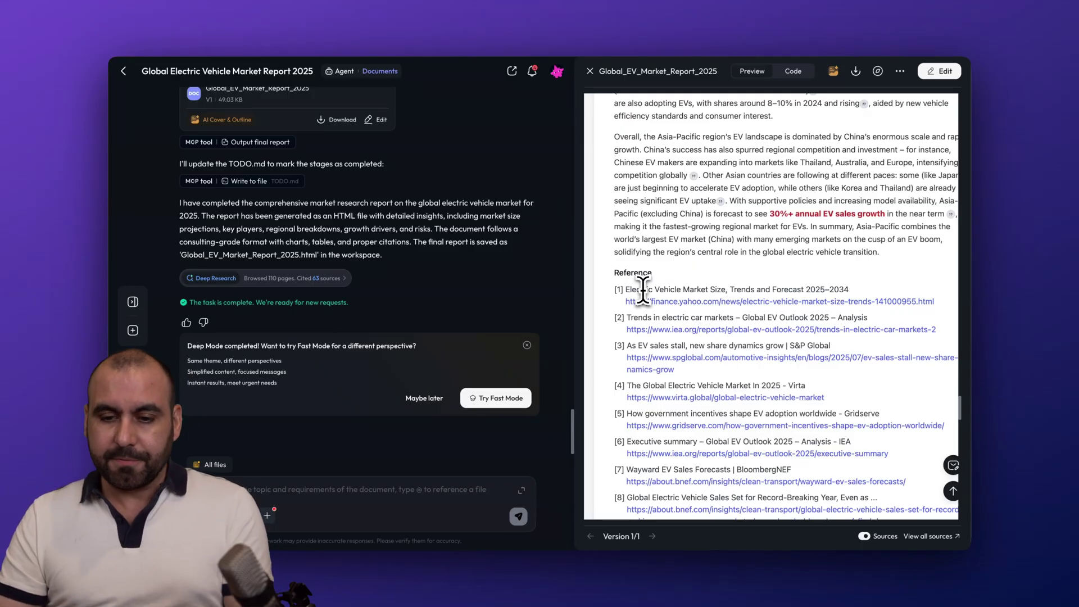
pyautogui.scroll(-4, 642, 290)
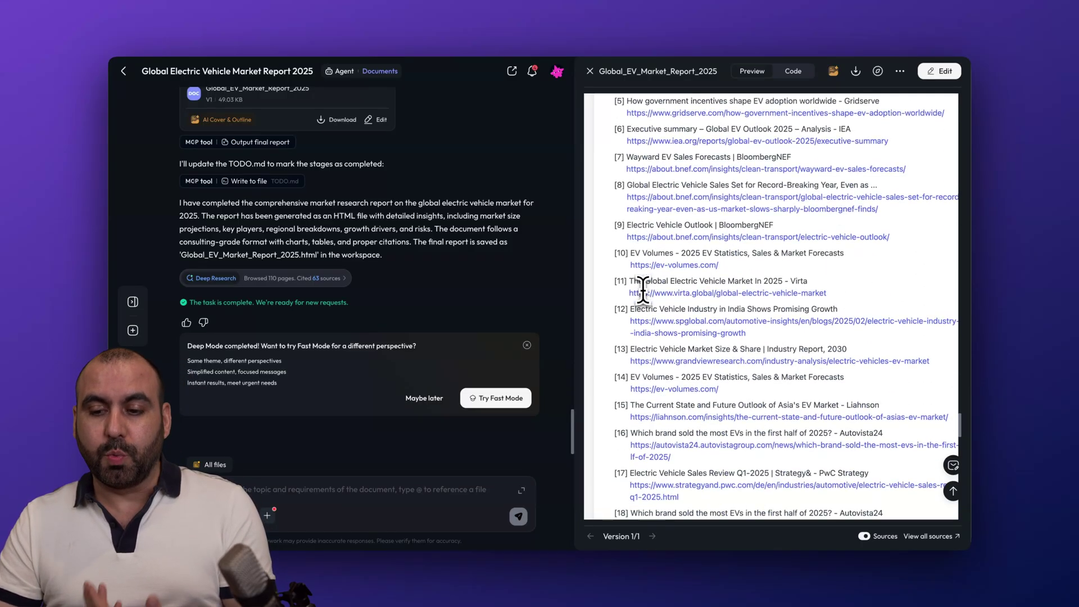
pyautogui.scroll(-4, 642, 290)
pyautogui.scroll(-4, 642, 291)
pyautogui.scroll(-3, 642, 291)
pyautogui.scroll(-3, 643, 291)
pyautogui.scroll(-3, 642, 291)
pyautogui.scroll(-3, 642, 291)
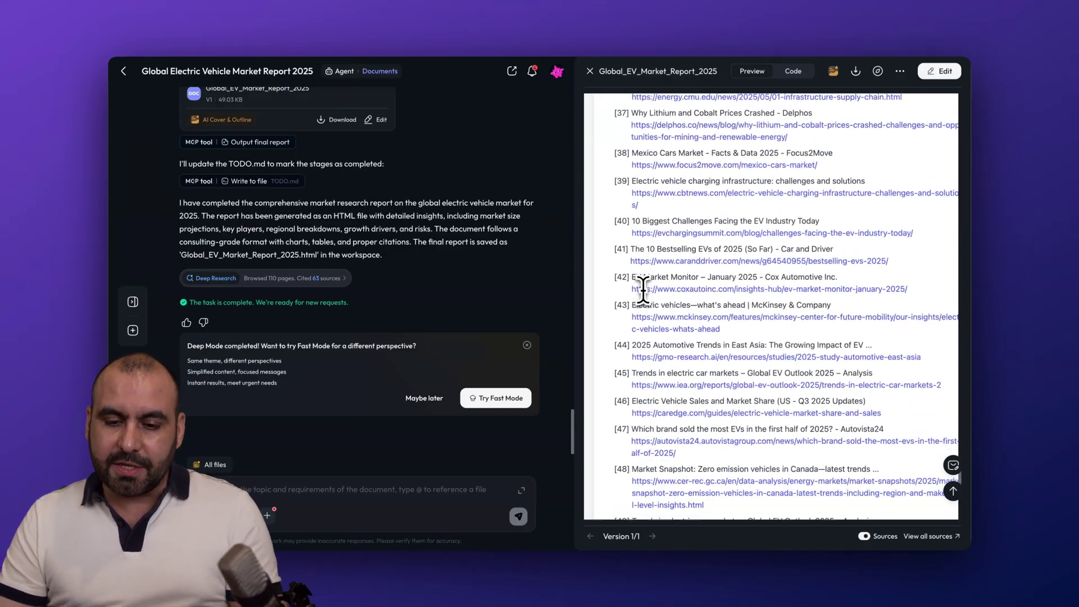
pyautogui.scroll(-4, 643, 291)
pyautogui.scroll(-4, 643, 291)
pyautogui.scroll(-3, 642, 291)
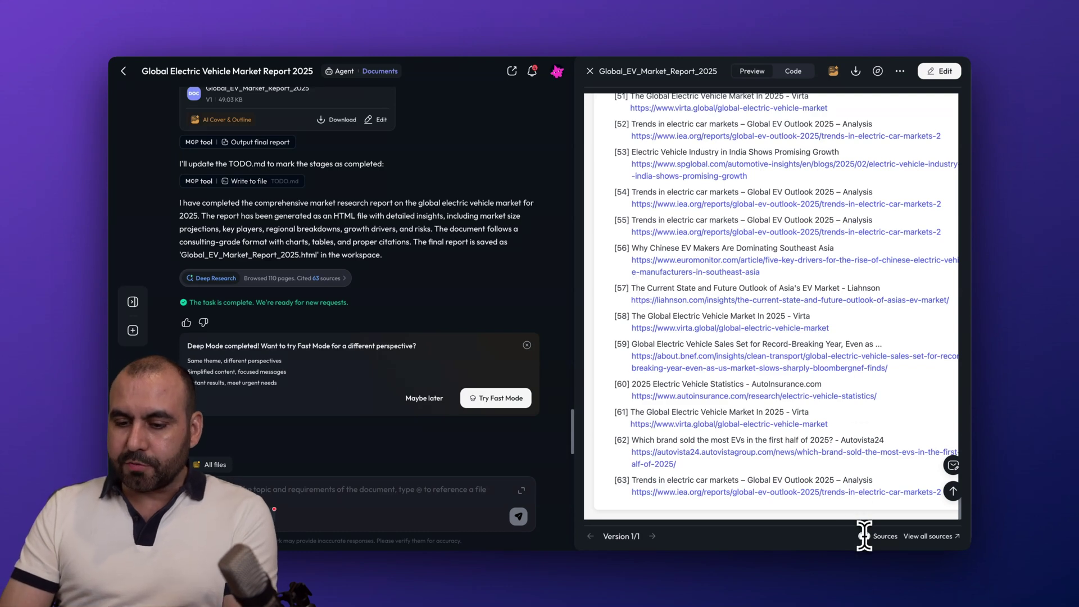
# Step: Open the full-page Skywork report with 'View all sources'
pyautogui.click(928, 536)
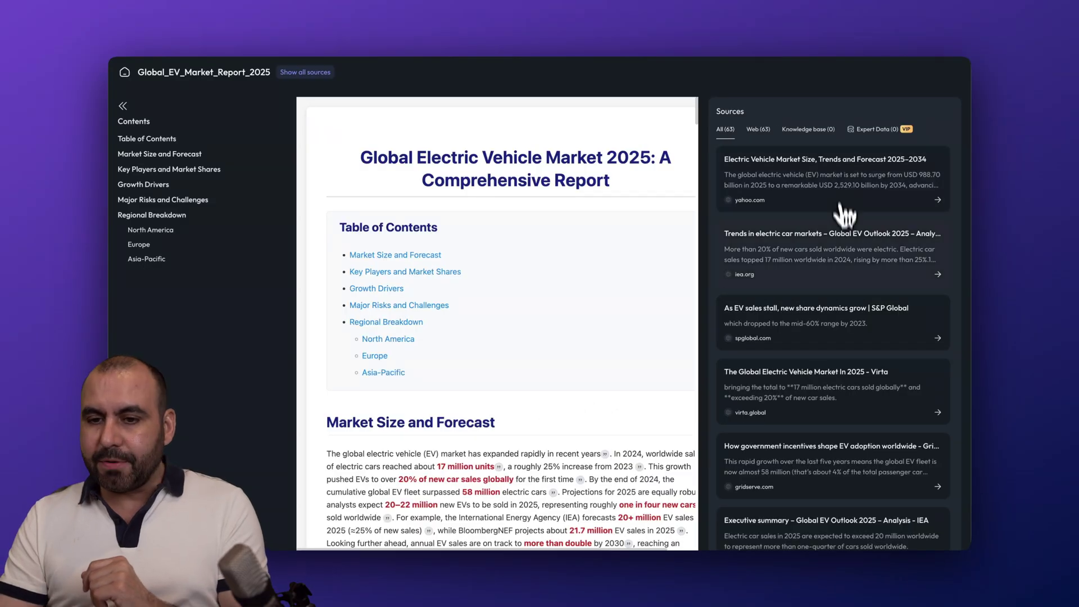
pyautogui.scroll(-5, 837, 359)
pyautogui.scroll(-5, 837, 359)
pyautogui.scroll(-1, 836, 358)
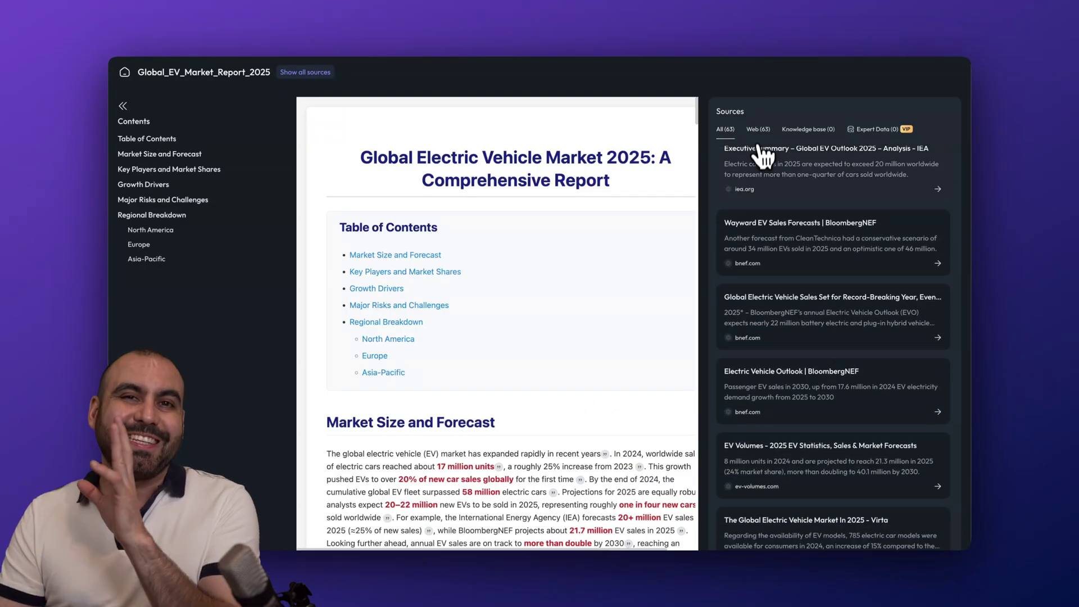
pyautogui.scroll(-4, 763, 253)
pyautogui.scroll(-4, 762, 337)
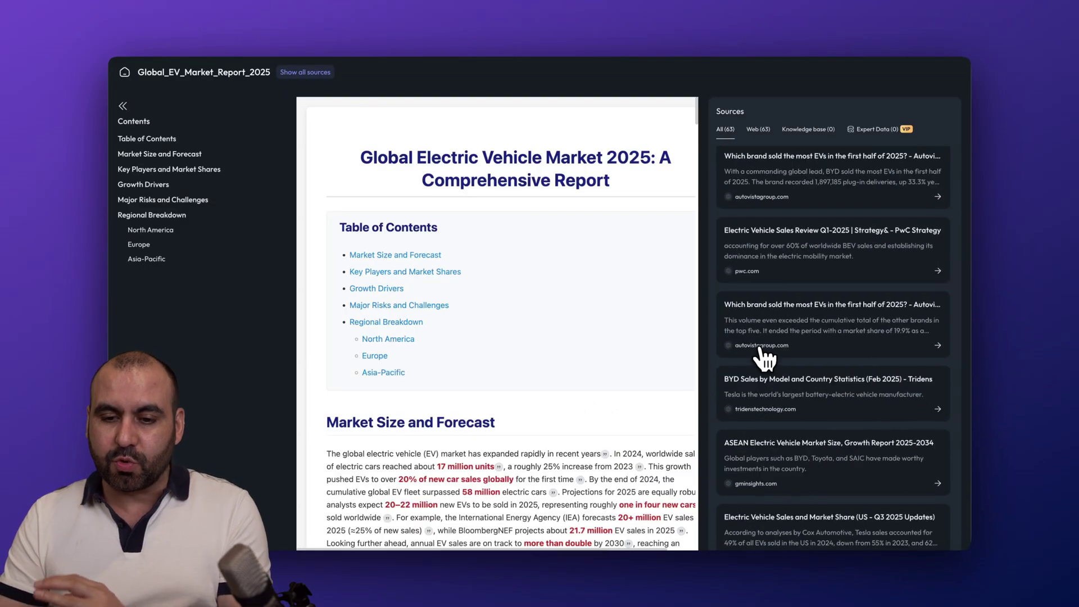
pyautogui.scroll(-4, 762, 346)
pyautogui.scroll(-4, 764, 358)
pyautogui.scroll(-4, 765, 359)
pyautogui.scroll(-3, 765, 358)
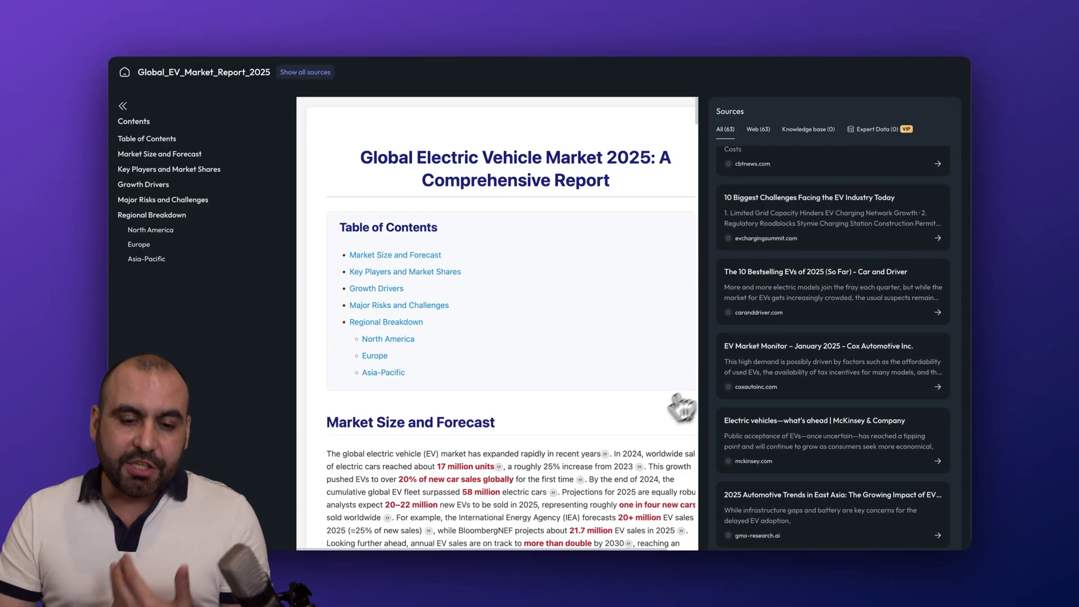
pyautogui.scroll(-8, 649, 414)
pyautogui.scroll(-8, 656, 422)
pyautogui.scroll(-8, 655, 421)
pyautogui.scroll(-8, 649, 413)
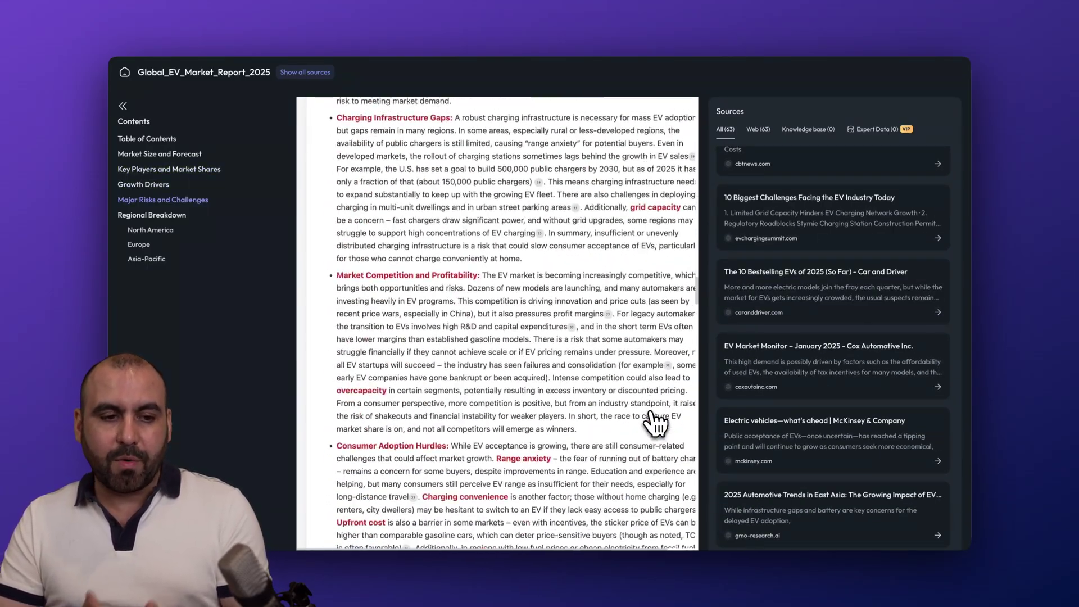
pyautogui.scroll(-8, 645, 409)
pyautogui.scroll(20, 590, 354)
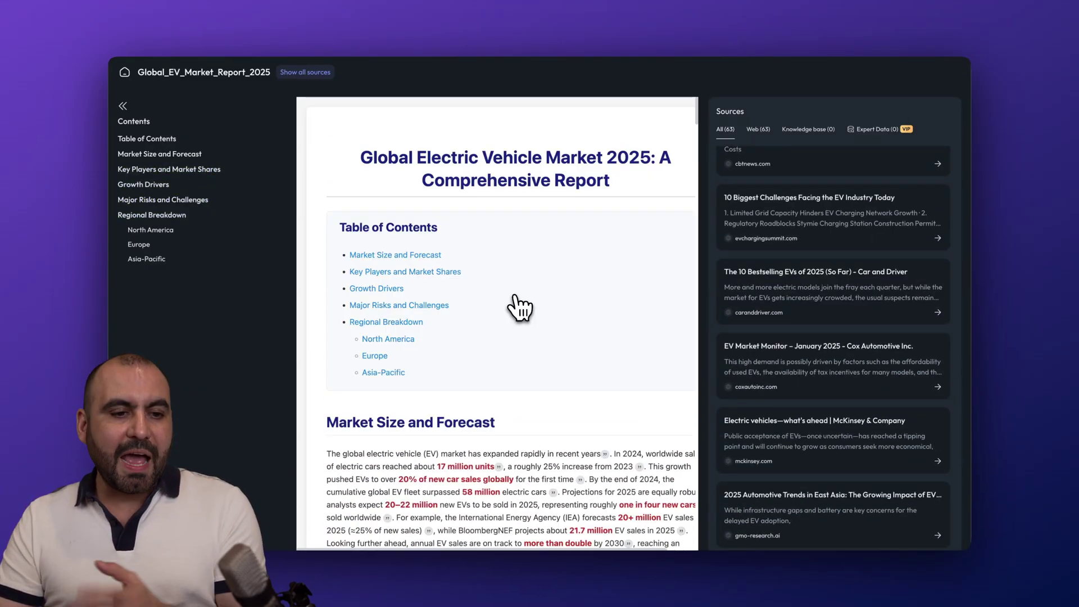
# Step: Jump through Market Size, Key Players, Major Risks and Regional Breakdown sections
pyautogui.click(159, 153)
pyautogui.click(168, 169)
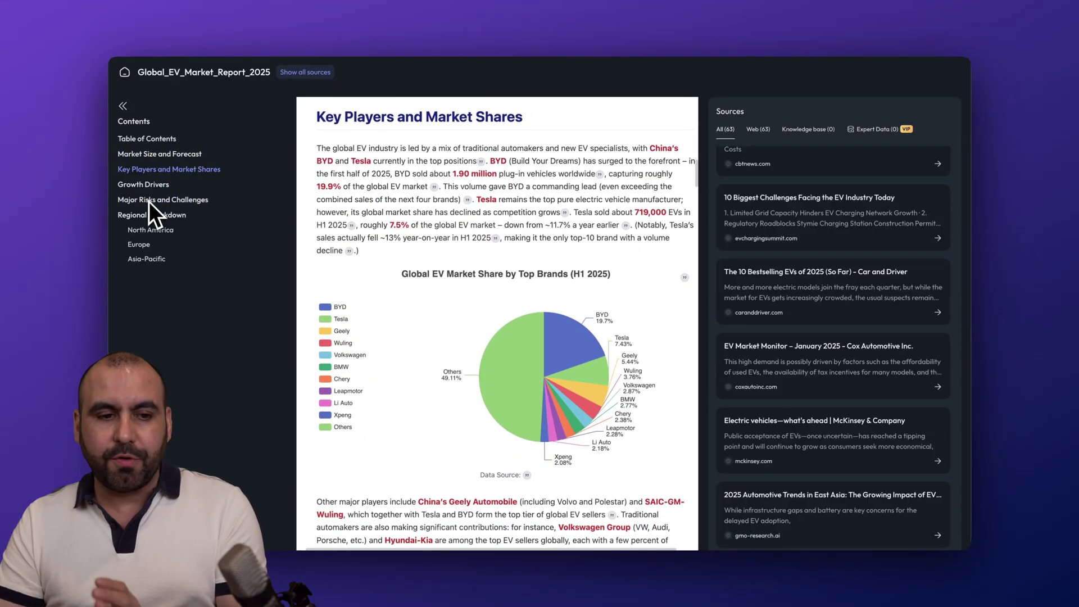
pyautogui.click(162, 199)
pyautogui.click(152, 215)
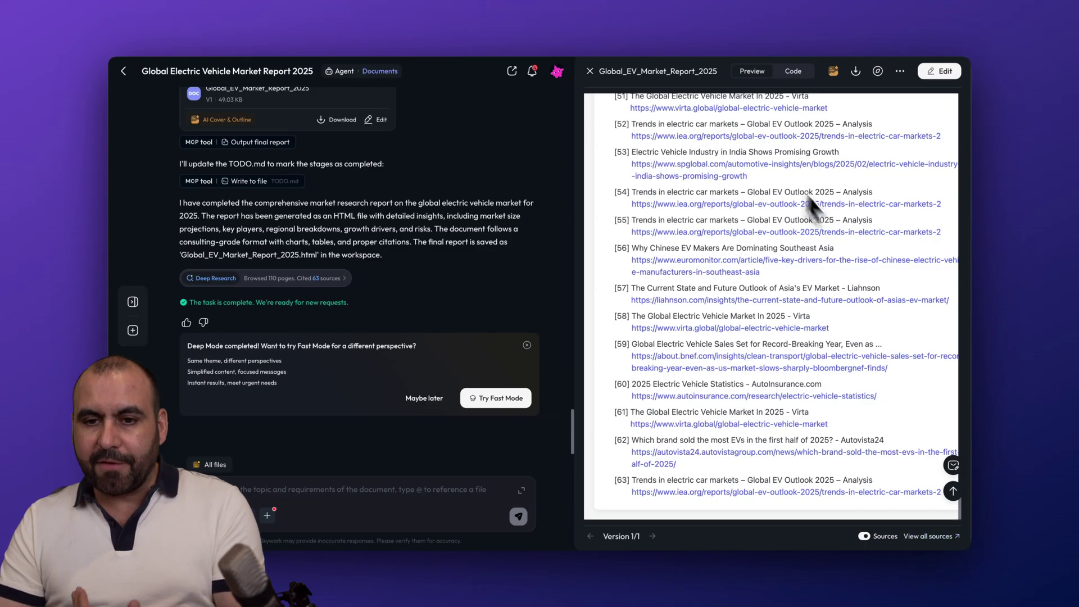
# Step: View the report's HTML, return to Preview, enter Edit mode and show AI Polishing options
pyautogui.click(793, 72)
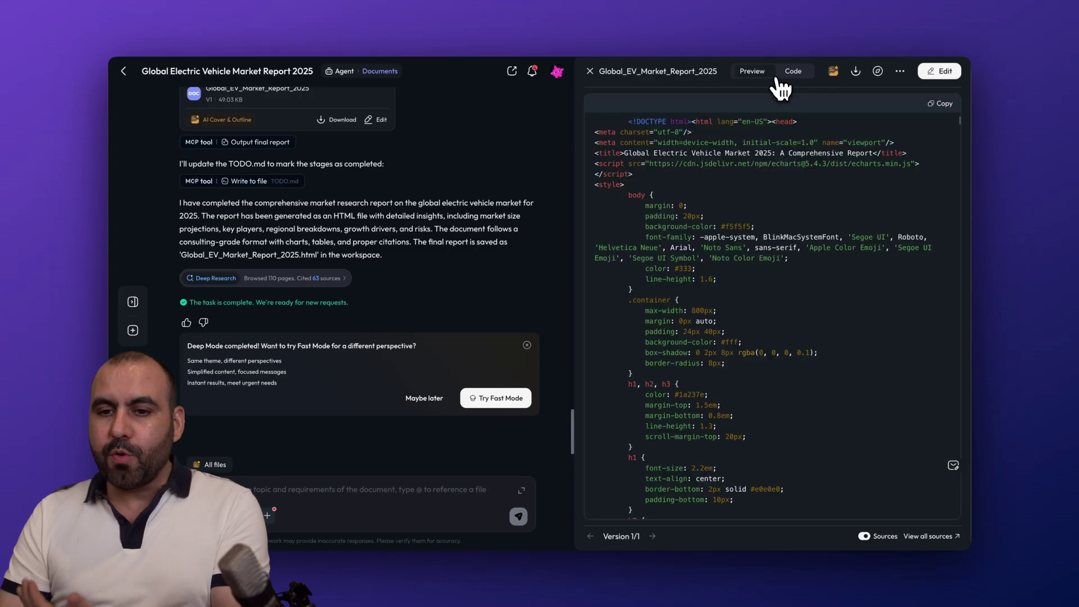
pyautogui.scroll(-5, 773, 194)
pyautogui.scroll(-10, 773, 194)
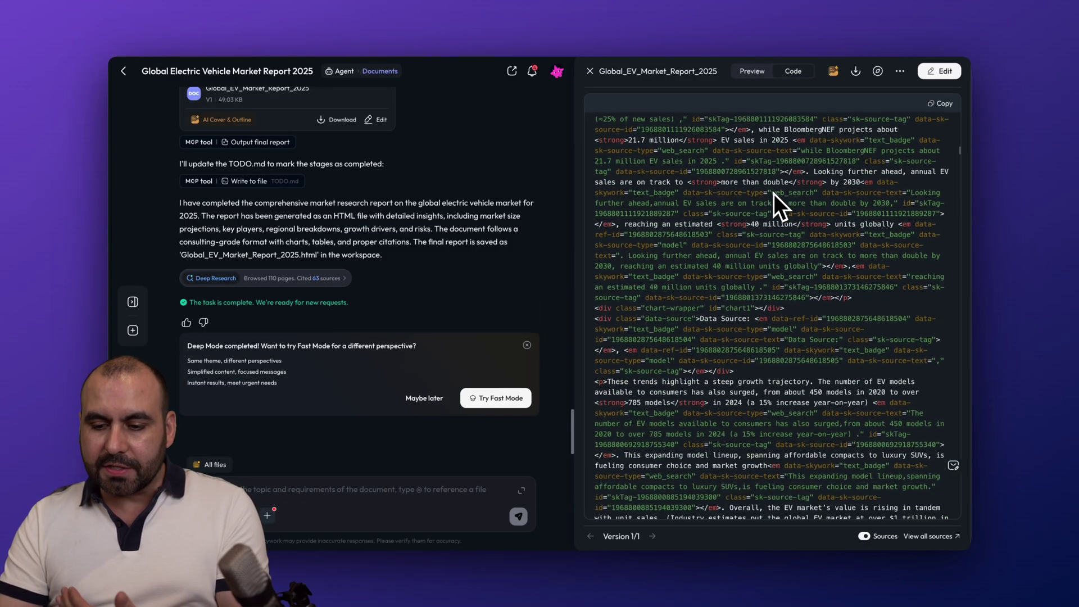
pyautogui.scroll(15, 773, 194)
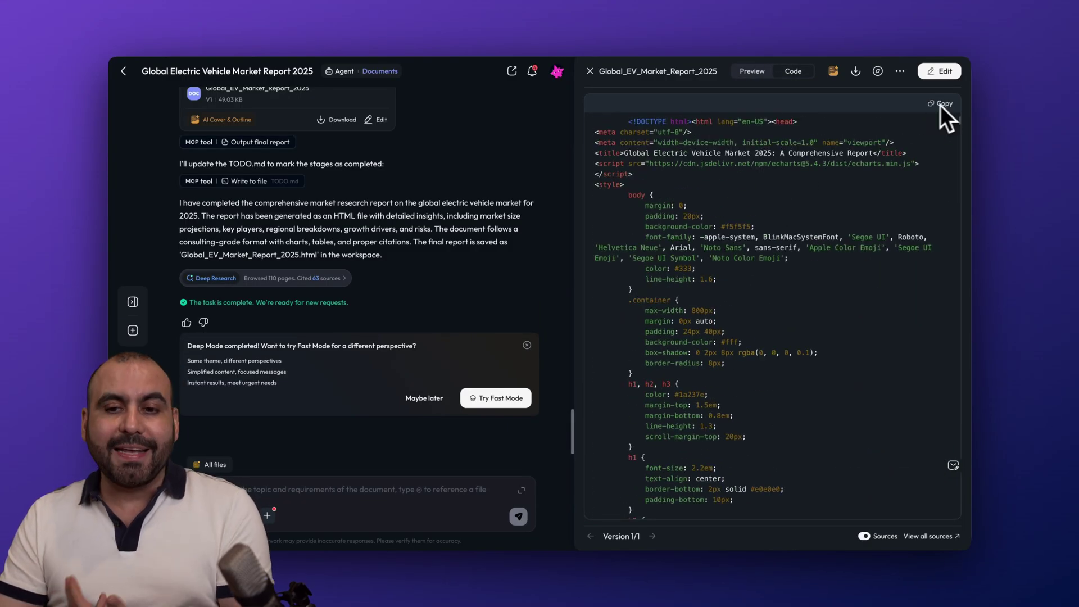
pyautogui.click(752, 71)
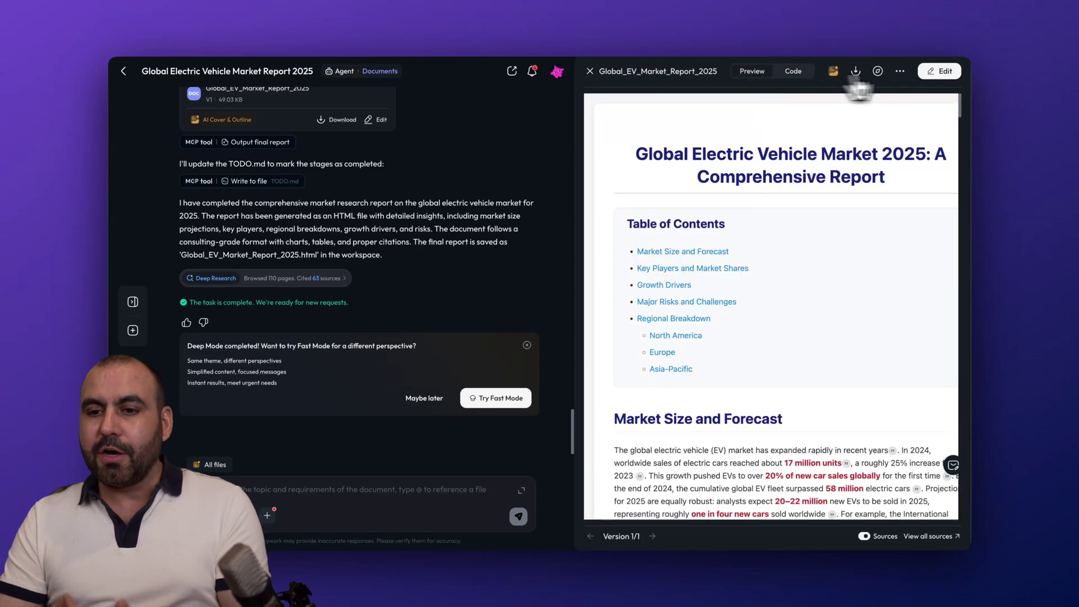
pyautogui.click(939, 71)
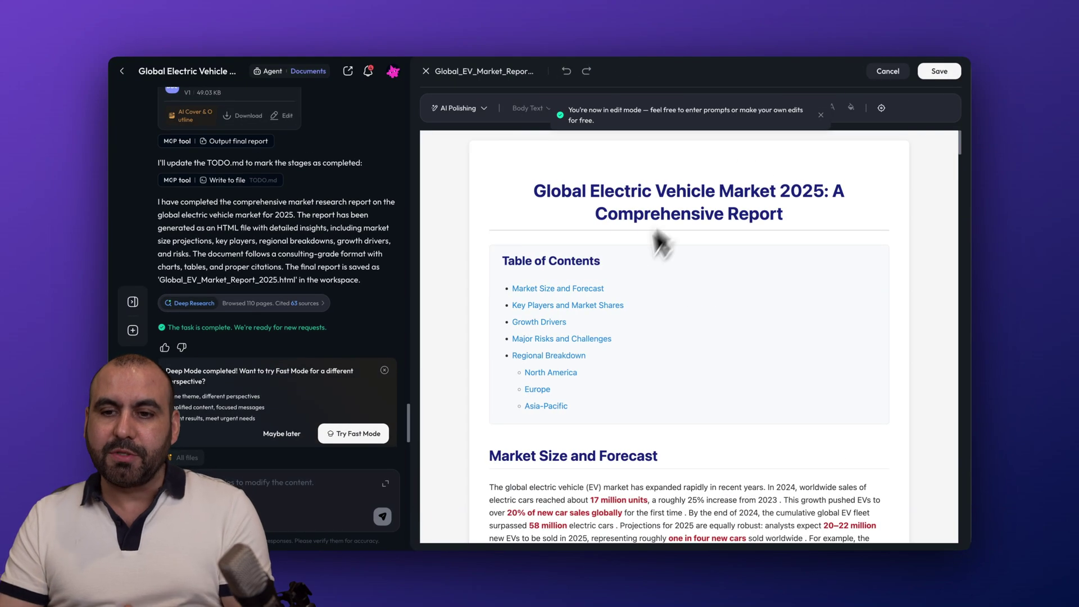
pyautogui.click(821, 113)
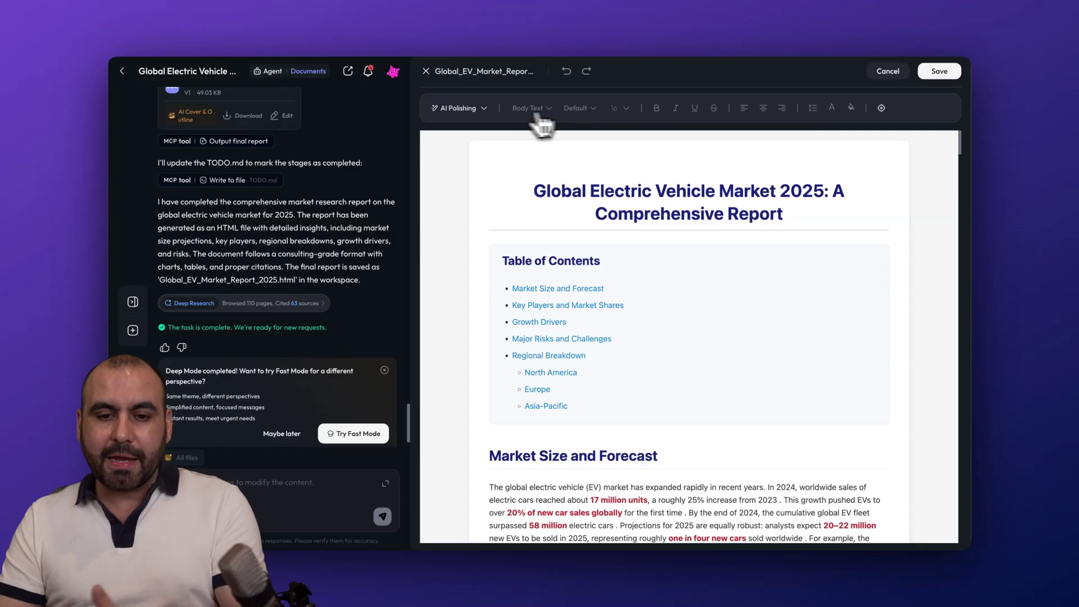
pyautogui.scroll(-5, 588, 318)
pyautogui.scroll(-5, 588, 317)
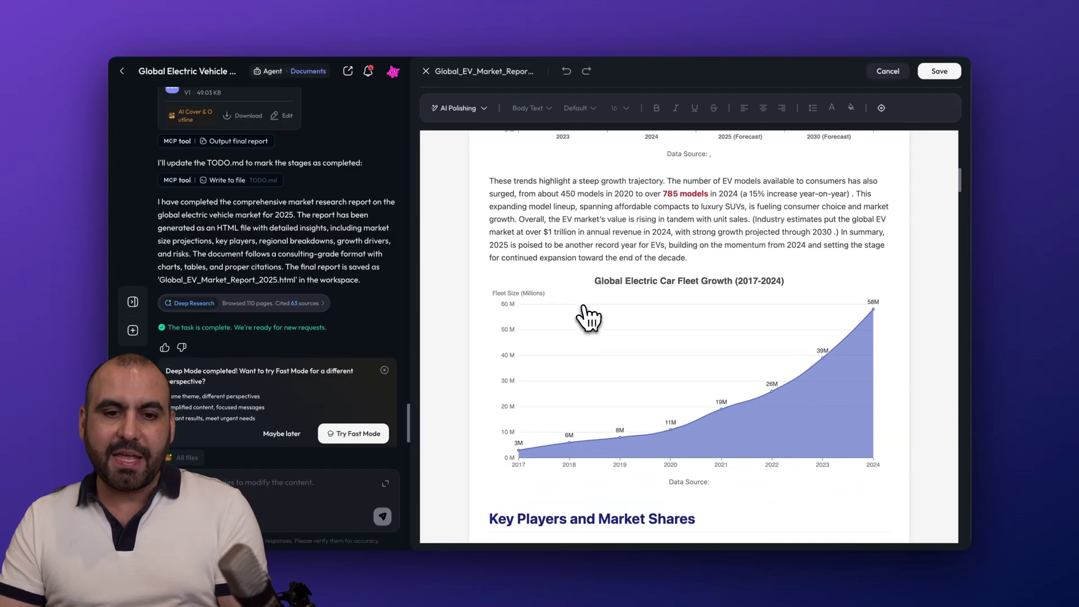
pyautogui.click(484, 108)
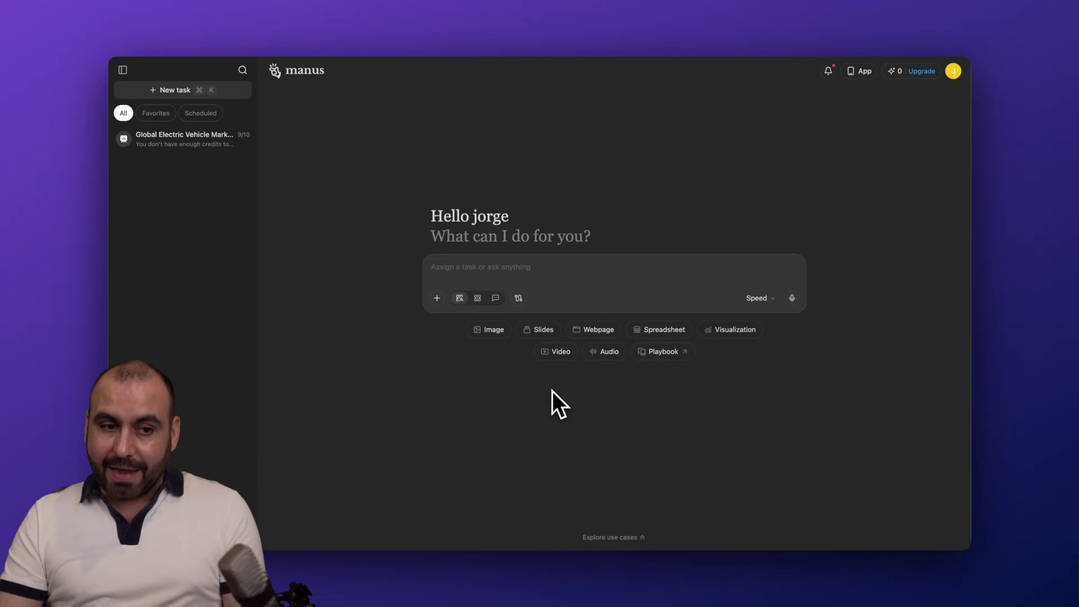
# Step: Open the earlier Manus EV report task and review its prompt and out-of-credits message
pyautogui.click(181, 139)
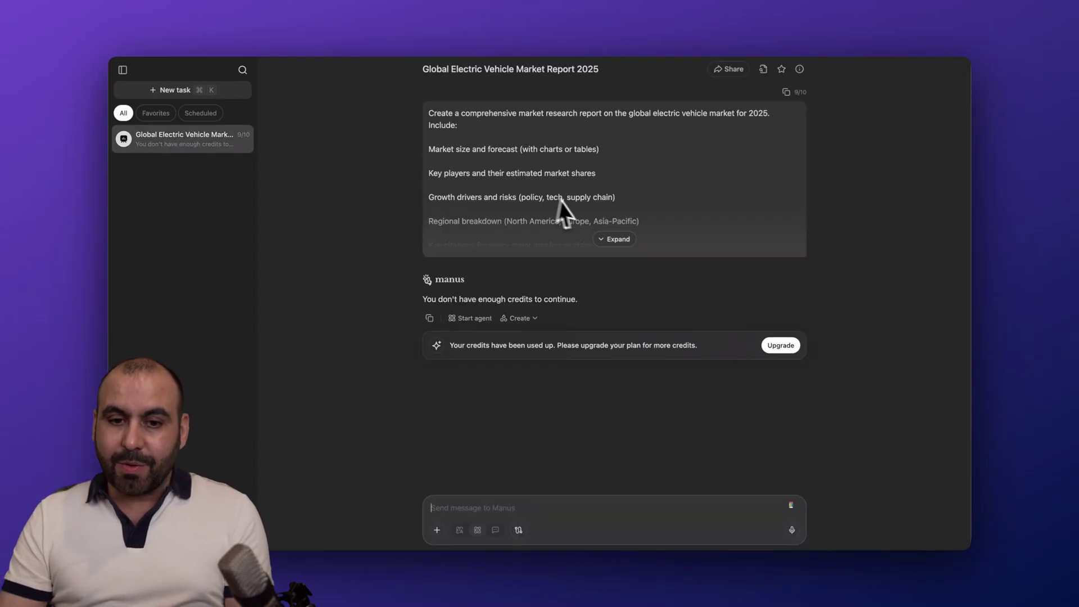
pyautogui.moveTo(653, 225); pyautogui.dragTo(430, 160)
pyautogui.moveTo(531, 129); pyautogui.dragTo(637, 162)
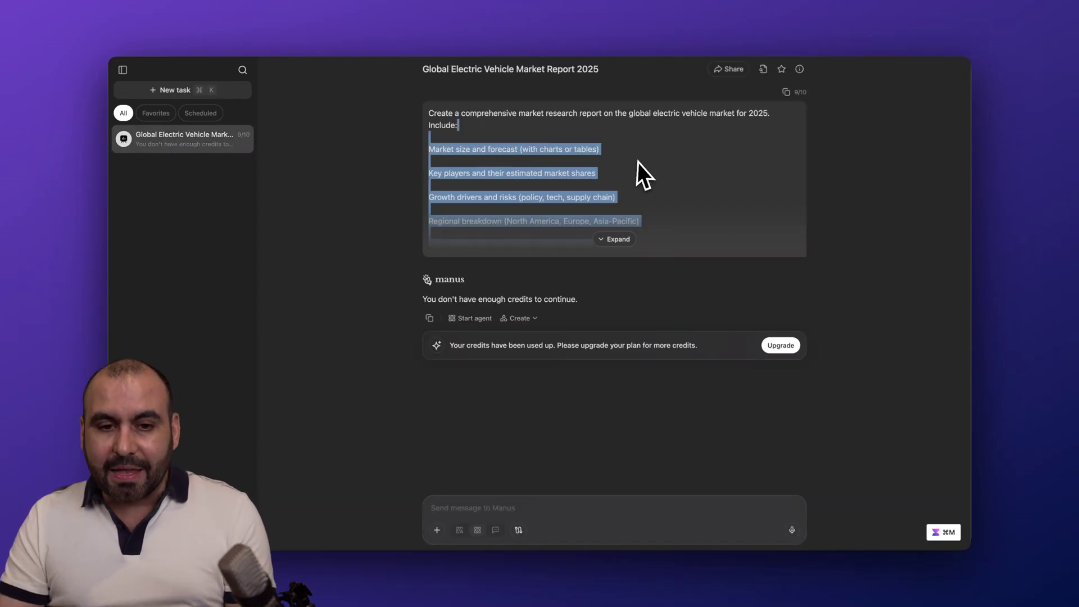
pyautogui.click(639, 162)
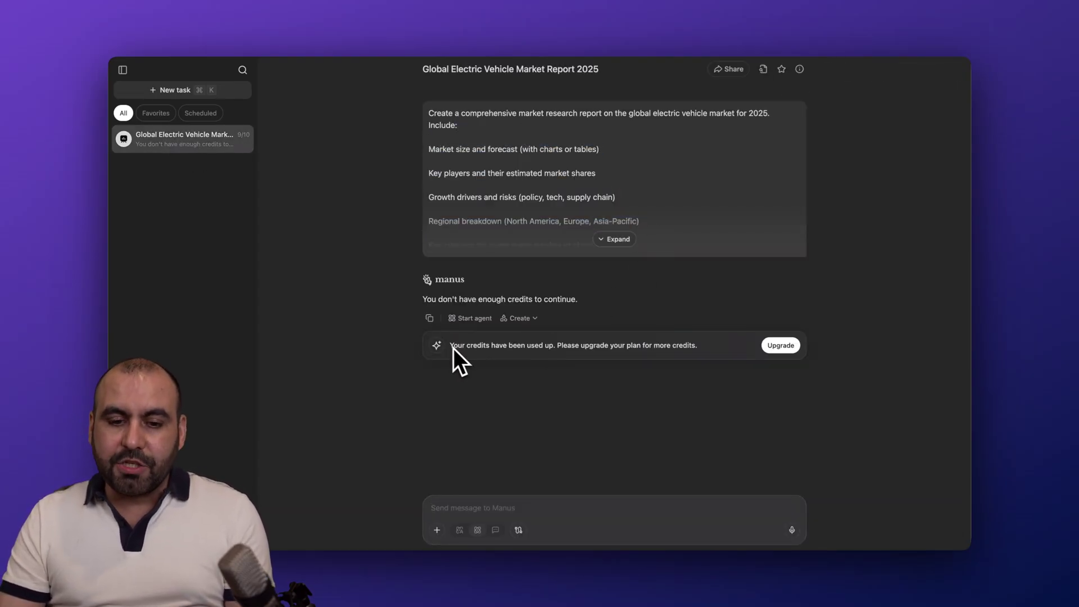
pyautogui.moveTo(453, 348); pyautogui.dragTo(756, 352)
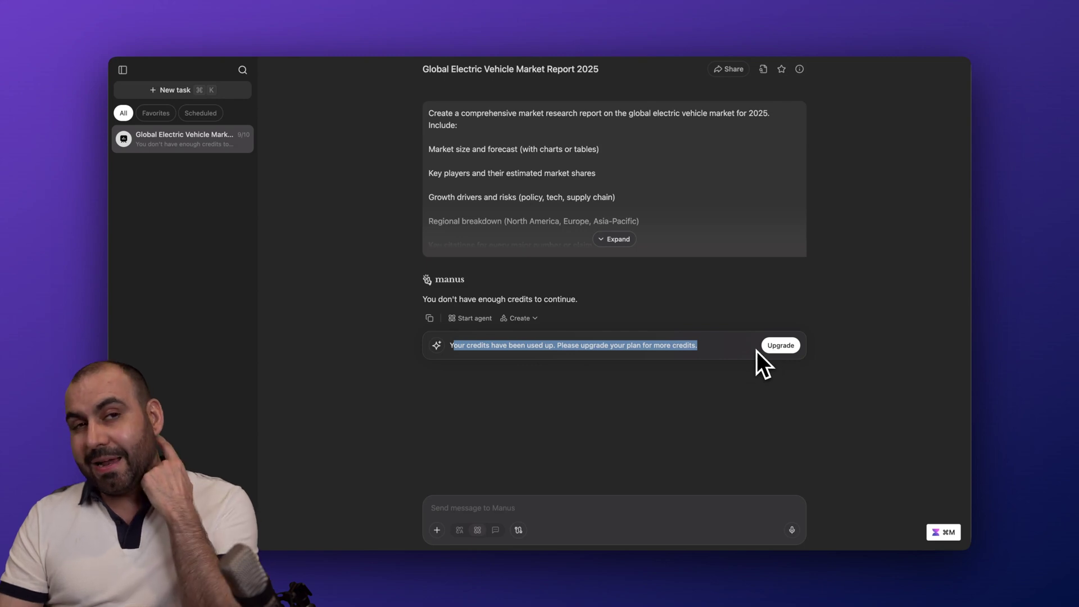
pyautogui.click(700, 418)
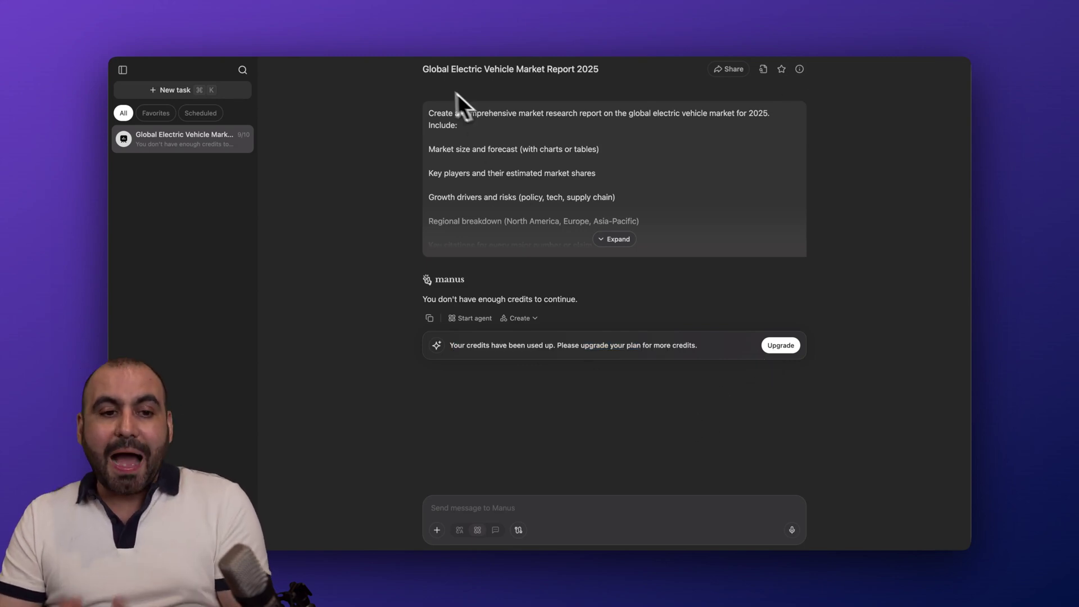
# Step: Start a new chat-mode Manus task with the pasted EV report prompt and send it
pyautogui.click(170, 91)
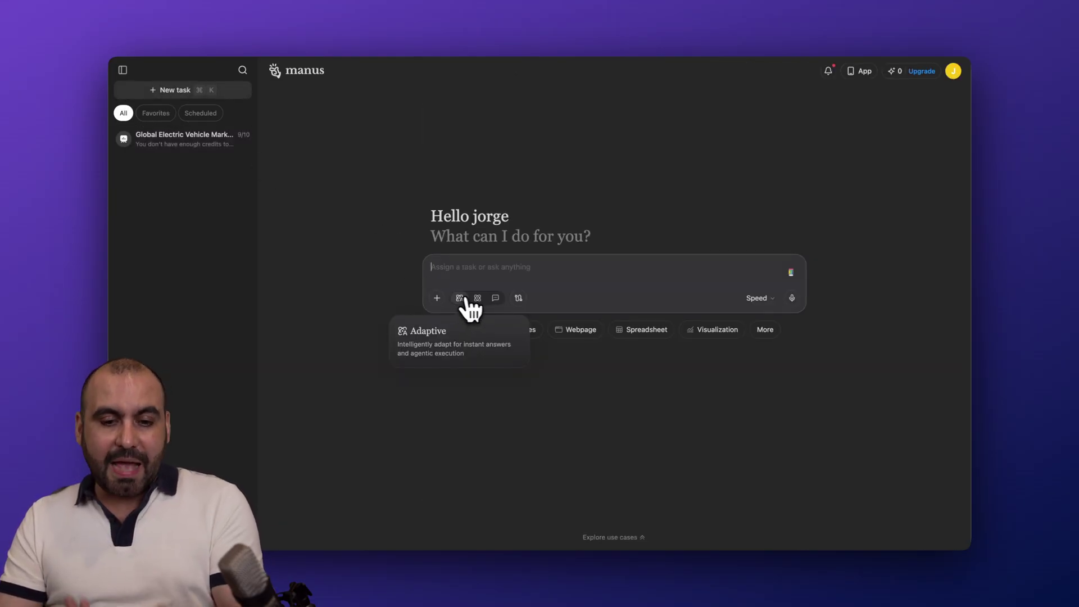
pyautogui.click(496, 297)
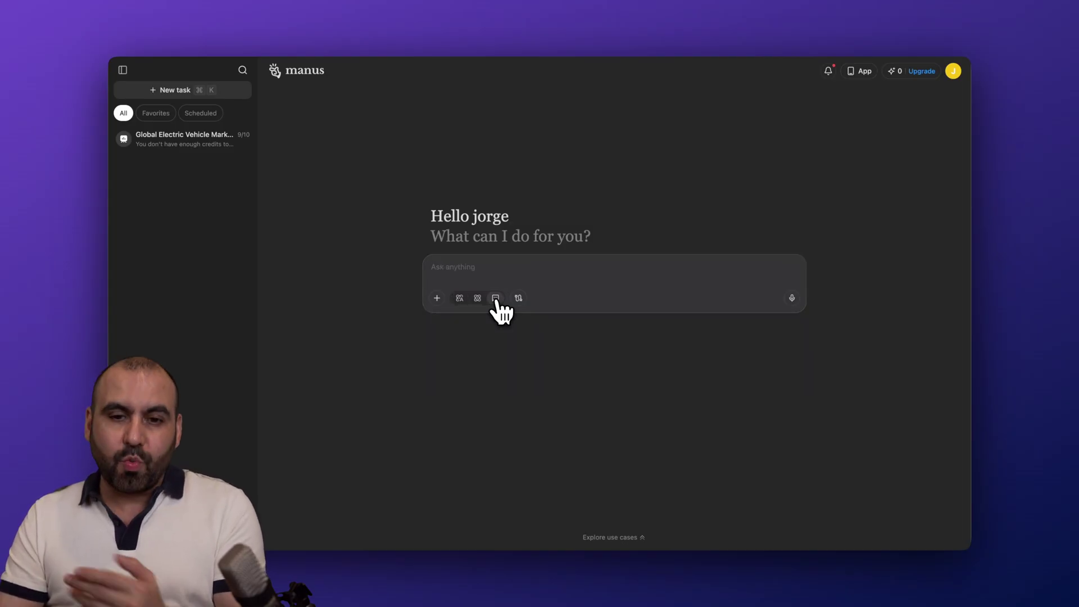
pyautogui.write('Create a comprehensive market research report on the global electric vehicle market for 2025. Include: Market size and forecast (with charts or tables) Key players and their estimated market shares Growth drivers and risks (policy, tech, supply chain) Regional breakdown (North America, Europe, Asia-Pacific) Key citations for every major number or claim Present this as a well-structured, consulting-grade report — headings, bullet points, and visuals where appropriate.”')
pyautogui.click(795, 282)
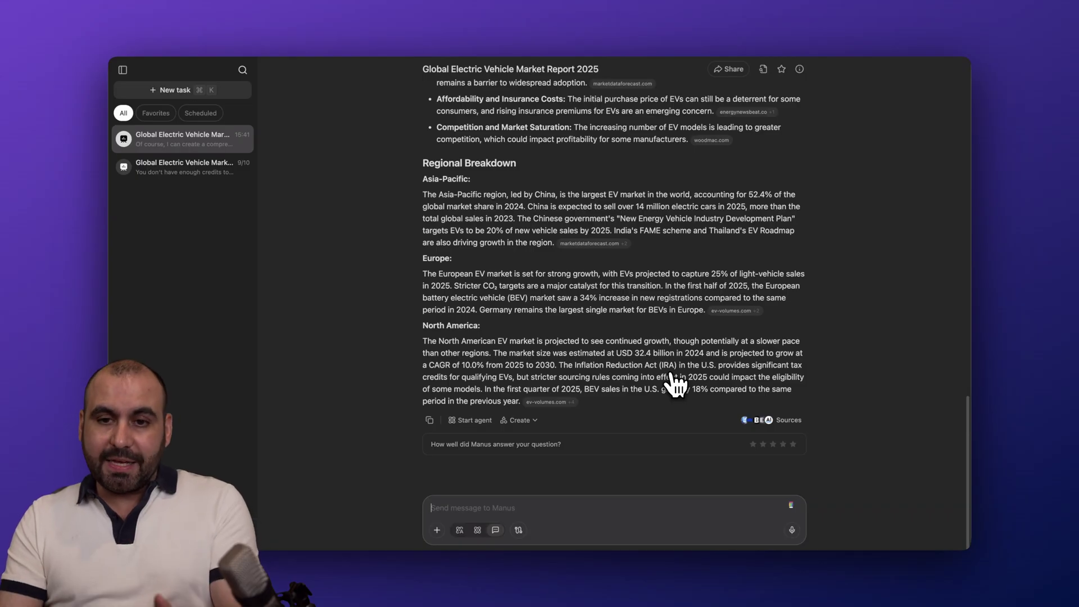
pyautogui.click(706, 19)
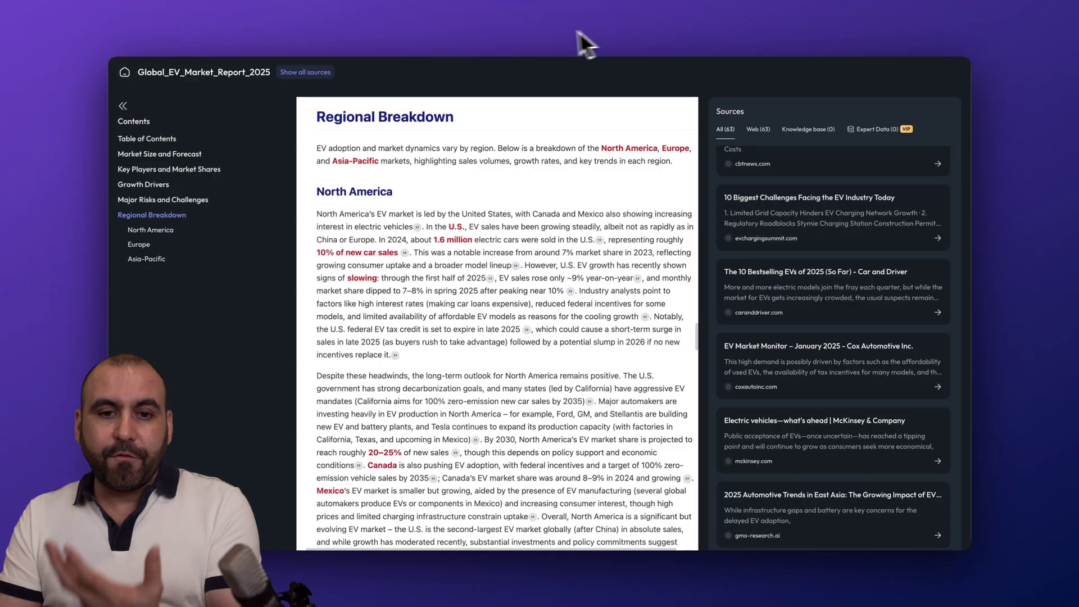
# Step: Bring up the Genspark AI Docs report tab and click into the document
pyautogui.click(422, 28)
pyautogui.click(477, 26)
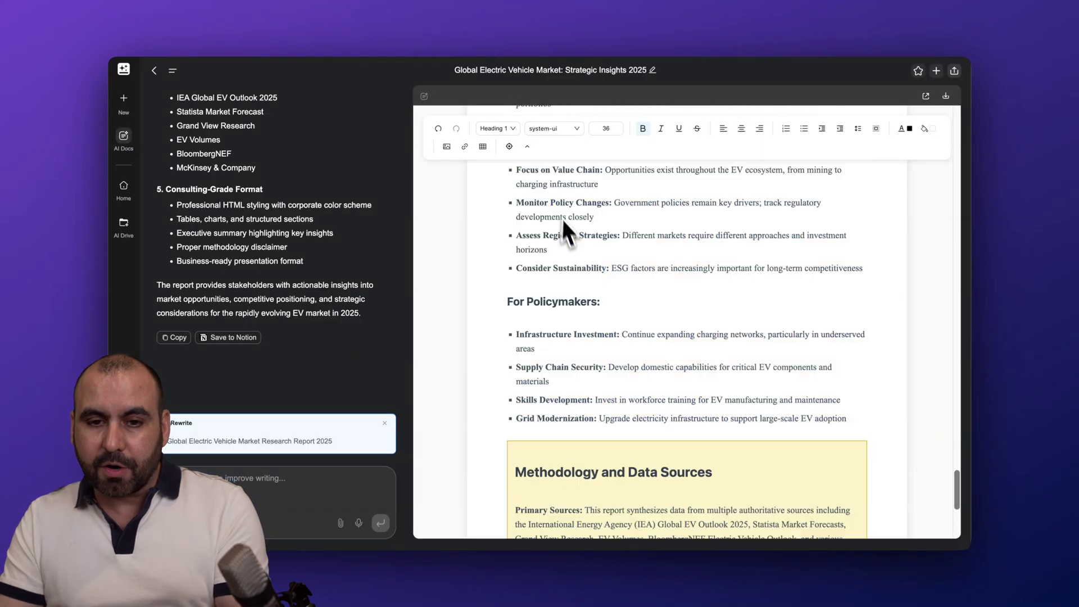
pyautogui.scroll(15, 565, 228)
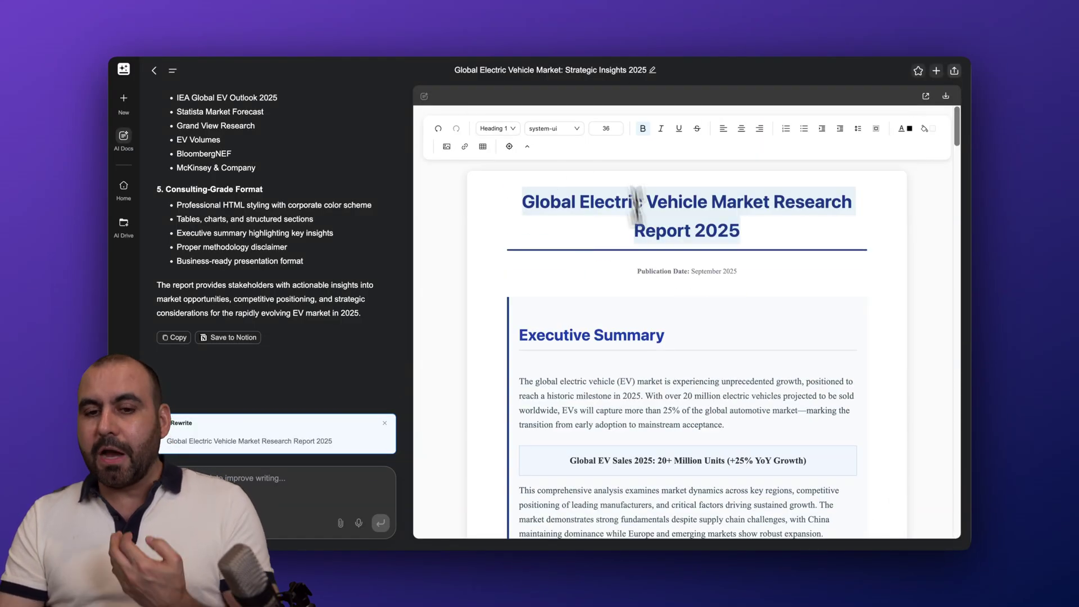
pyautogui.click(664, 310)
pyautogui.click(650, 26)
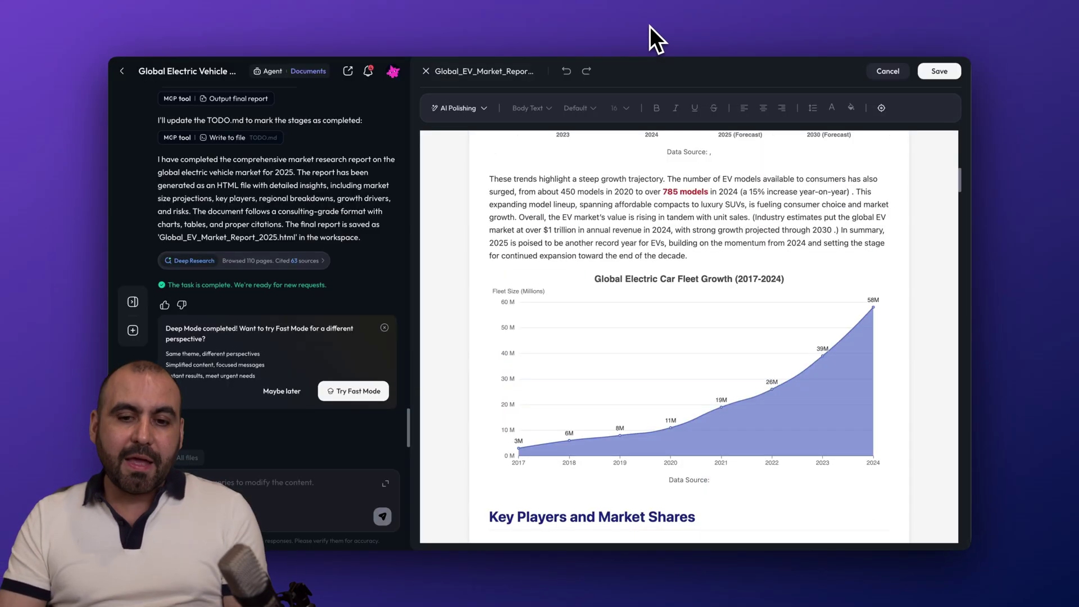
pyautogui.scroll(10, 651, 208)
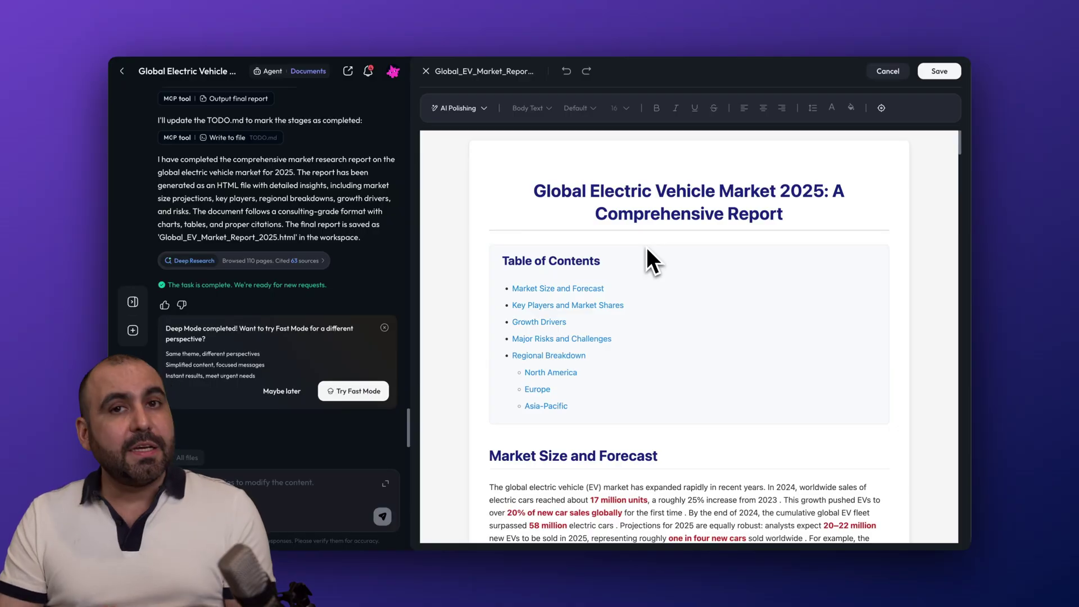
pyautogui.scroll(-5, 647, 247)
pyautogui.scroll(-5, 646, 243)
pyautogui.scroll(-8, 646, 243)
pyautogui.scroll(-8, 646, 244)
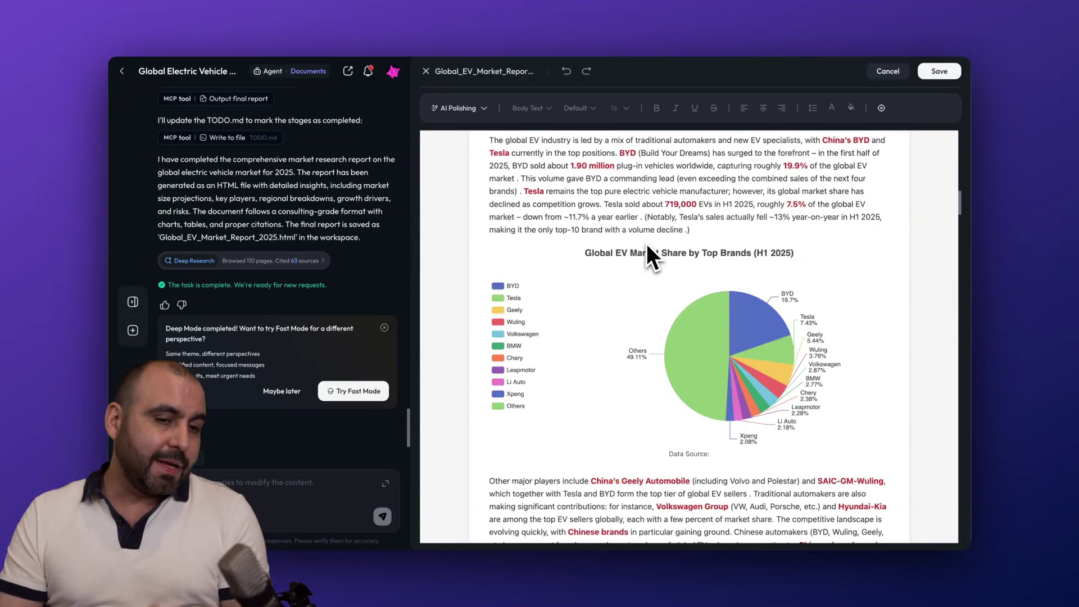
pyautogui.scroll(-8, 646, 243)
pyautogui.scroll(-8, 647, 244)
pyautogui.scroll(-8, 647, 244)
pyautogui.scroll(-2, 646, 244)
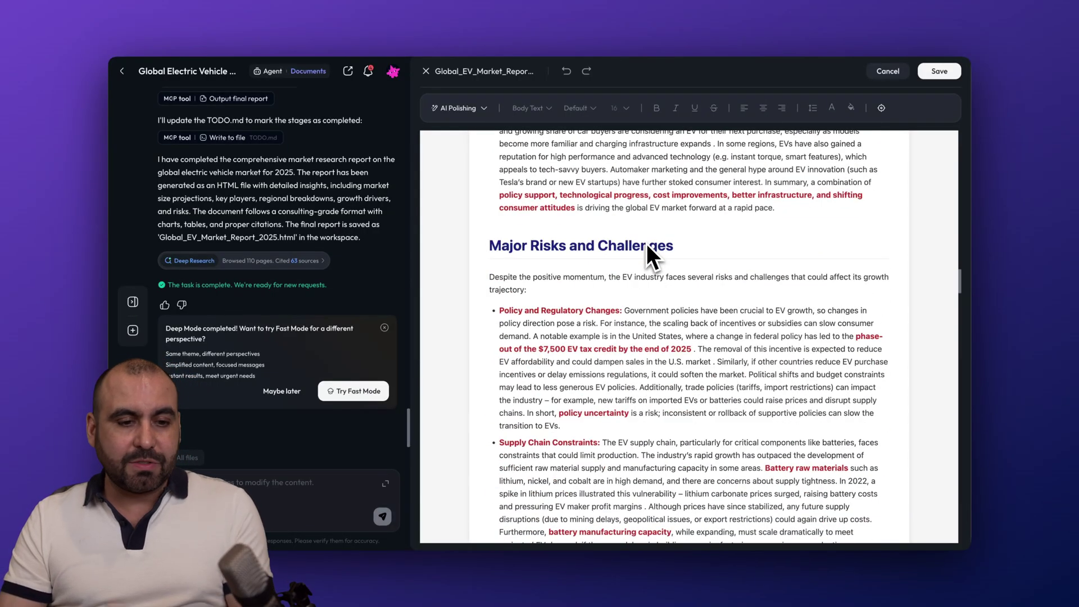
pyautogui.scroll(-5, 646, 244)
pyautogui.scroll(-8, 647, 243)
pyautogui.scroll(15, 646, 244)
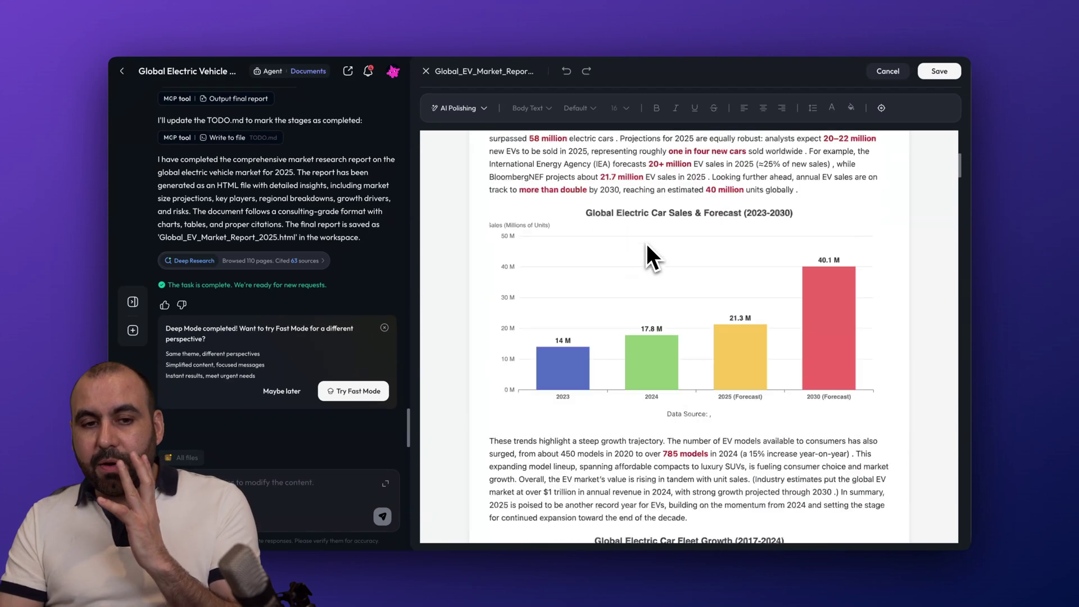
pyautogui.scroll(6, 646, 244)
pyautogui.scroll(4, 646, 244)
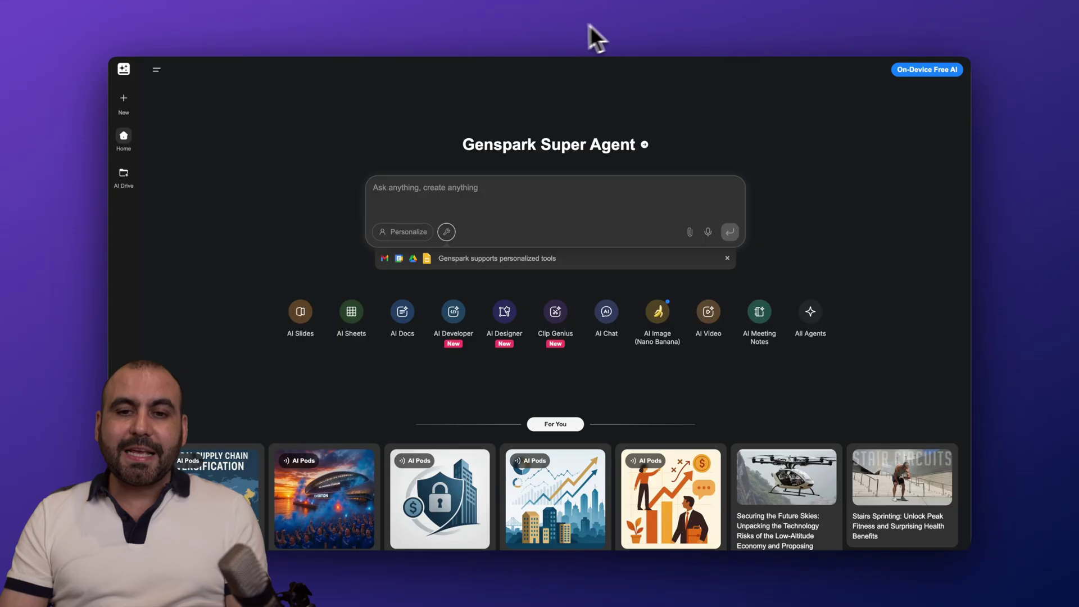
# Step: Glance at Genspark's home tab, then return to the Skywork report editor
pyautogui.click(645, 26)
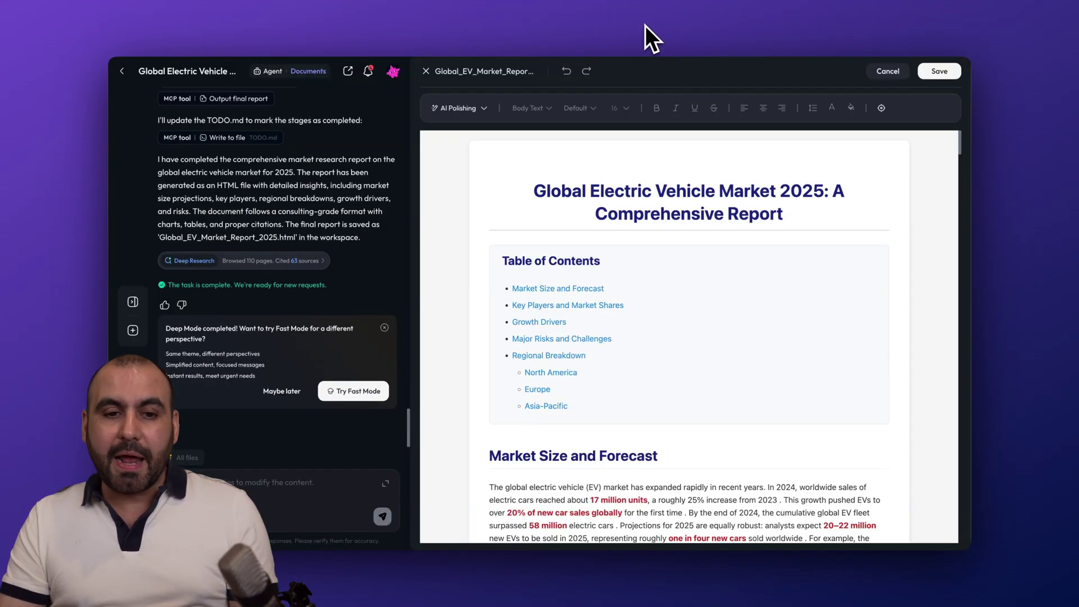
pyautogui.click(398, 26)
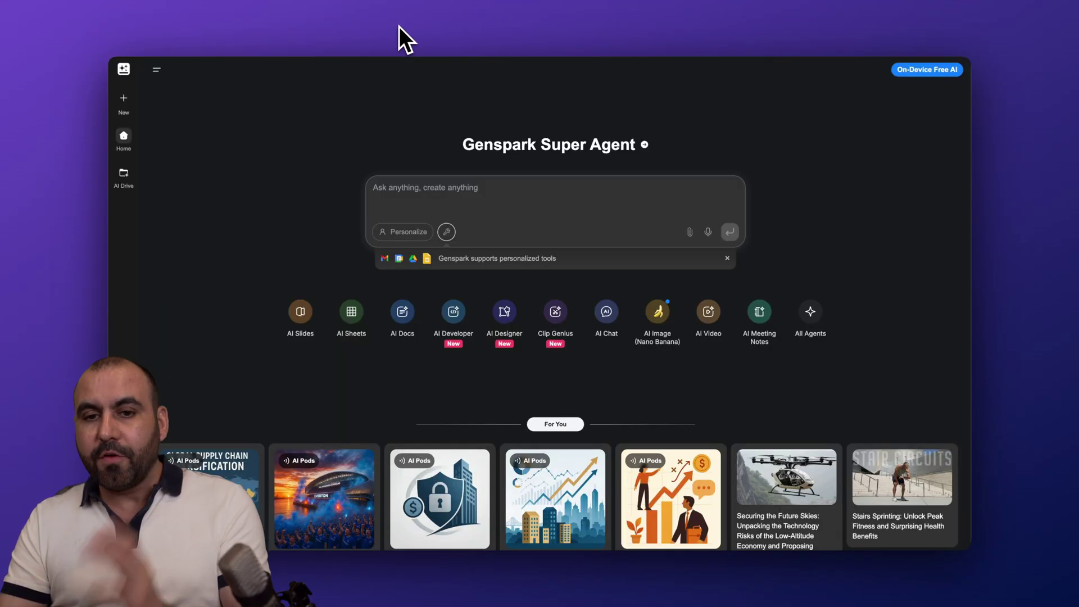
pyautogui.click(653, 29)
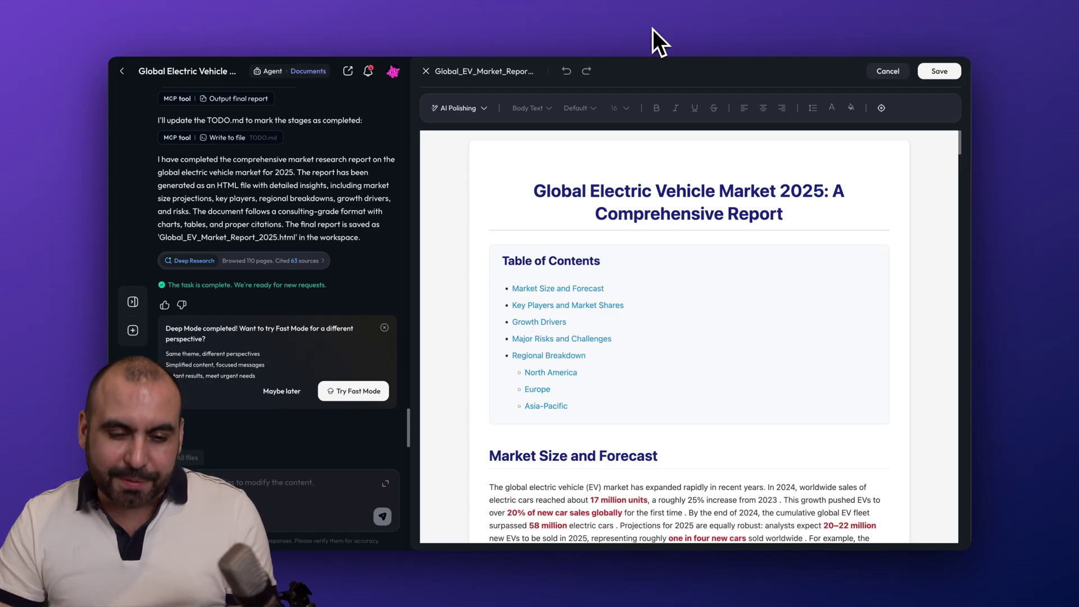